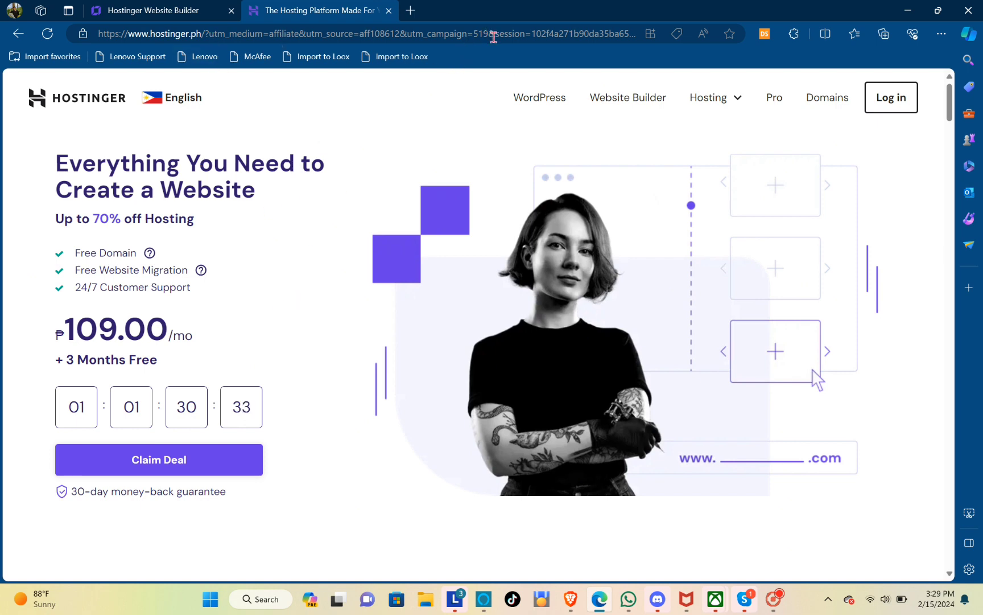
Load createaprowebsite.com/hostinger in Edge's address bar using the autocomplete suggestion.
left_click(494, 37)
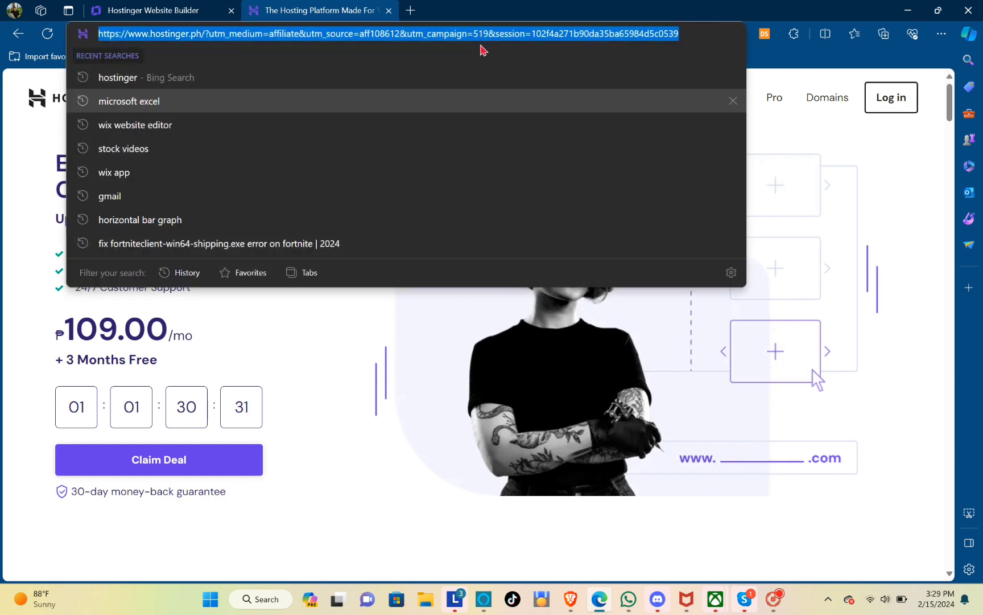
type("crea")
type("teaprowebsite.com")
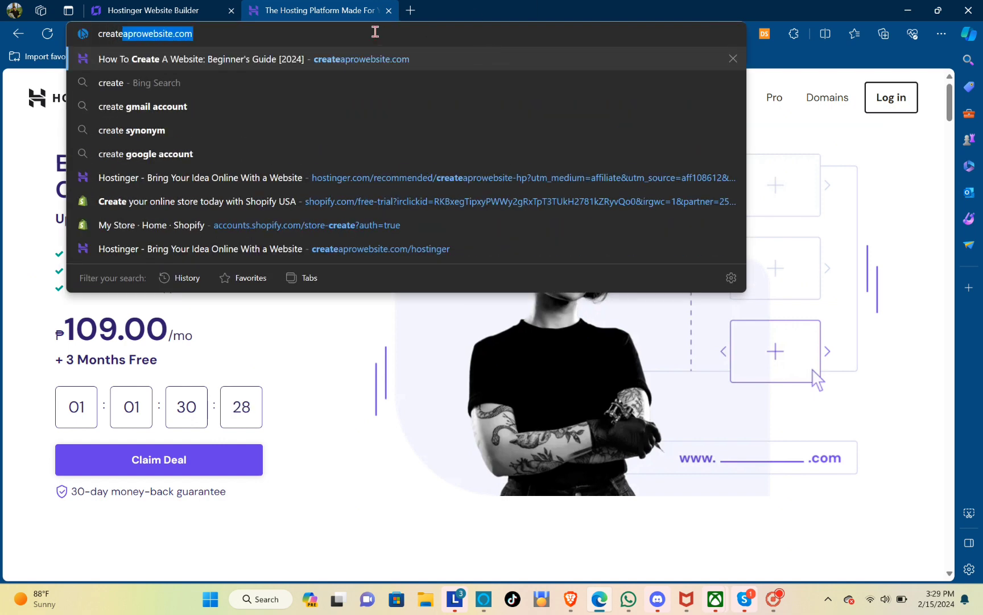
left_click(351, 32)
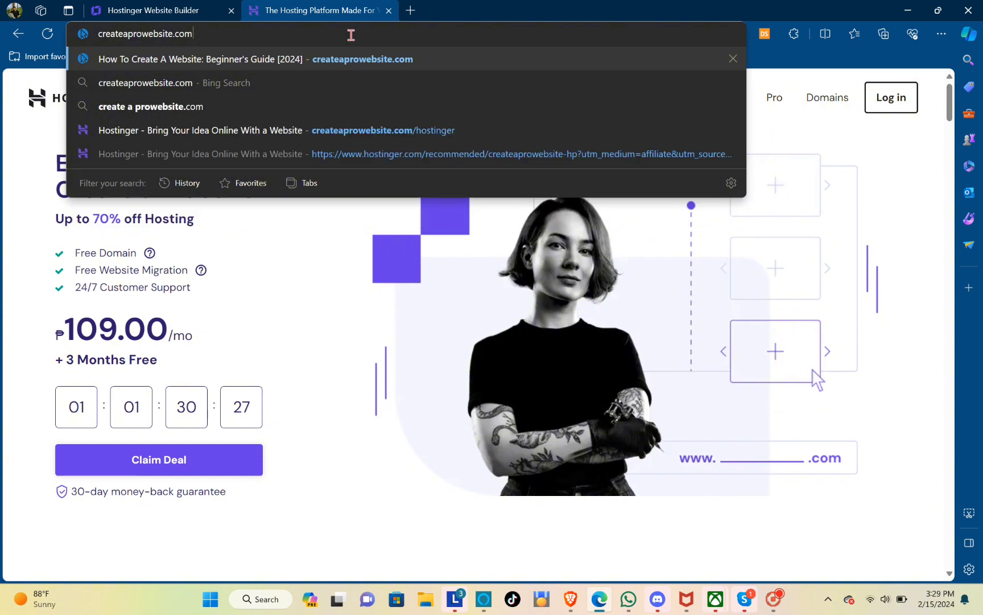
type("/hostinger")
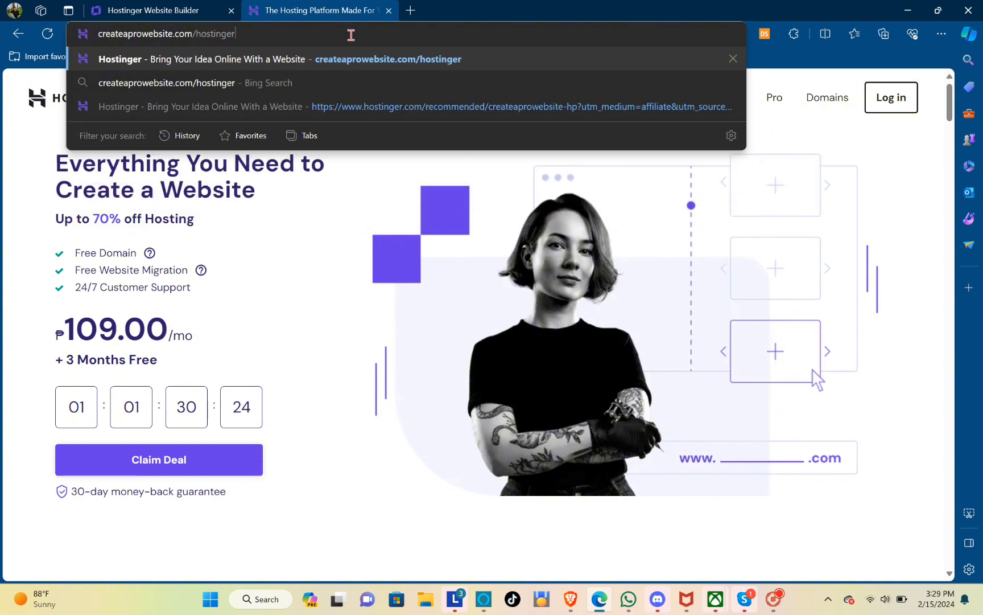
key("Return")
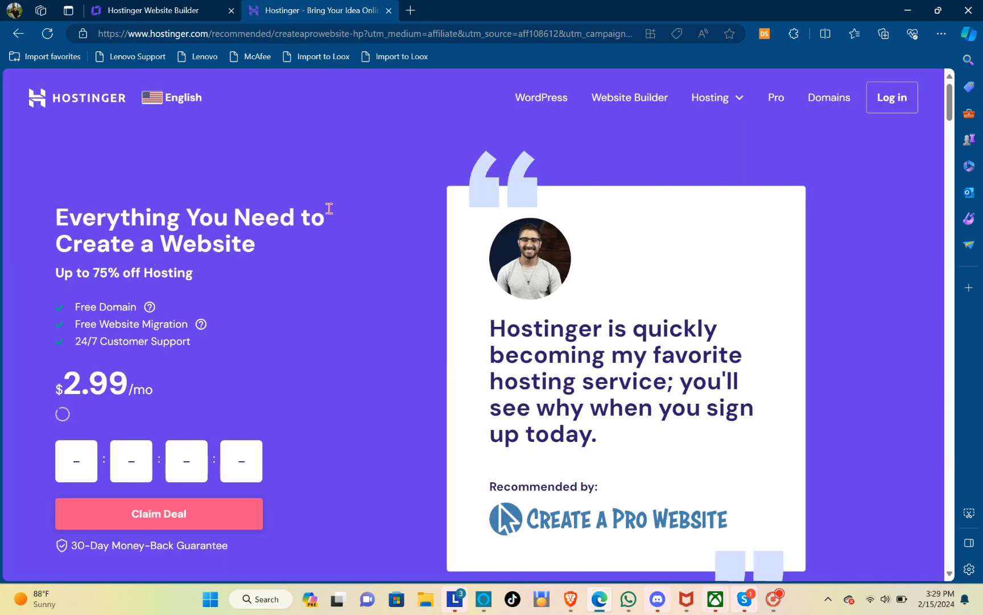
Scroll down to the hosting plans and add the Business plan to the cart.
scroll(278, 186, "down", 10)
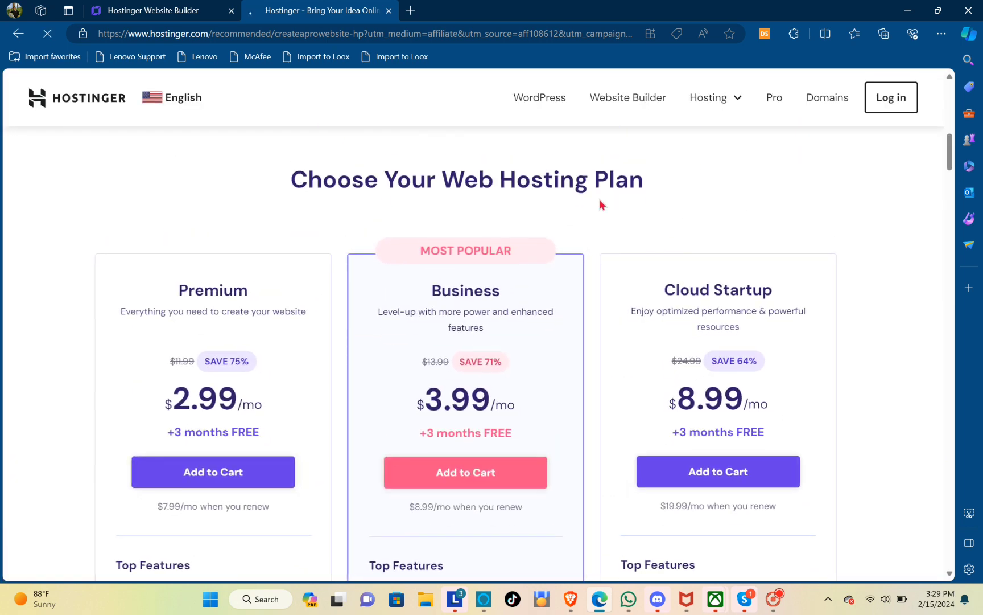
scroll(481, 288, "down", 3)
scroll(481, 289, "down", 10)
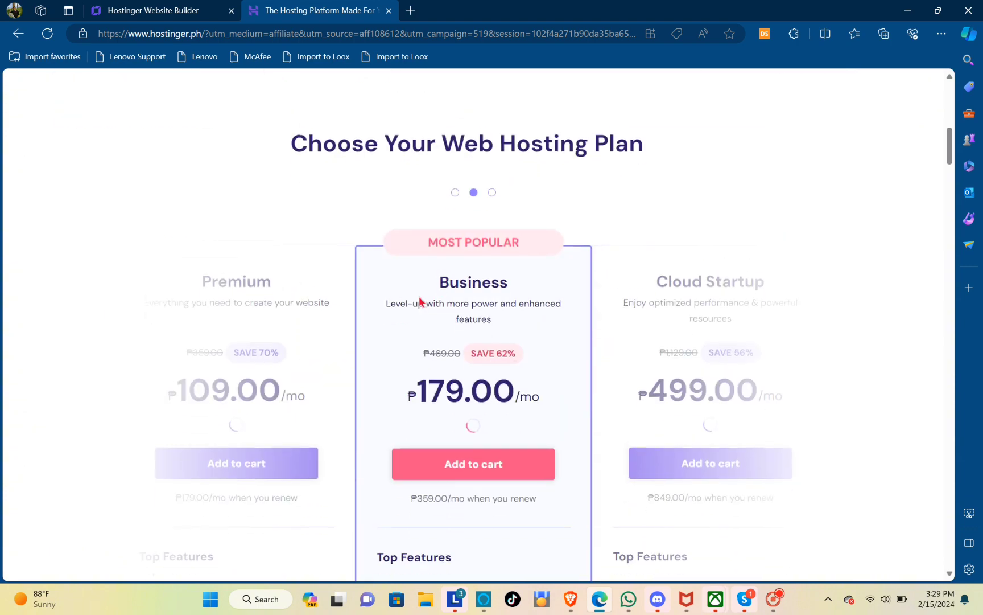
scroll(519, 195, "up", 7)
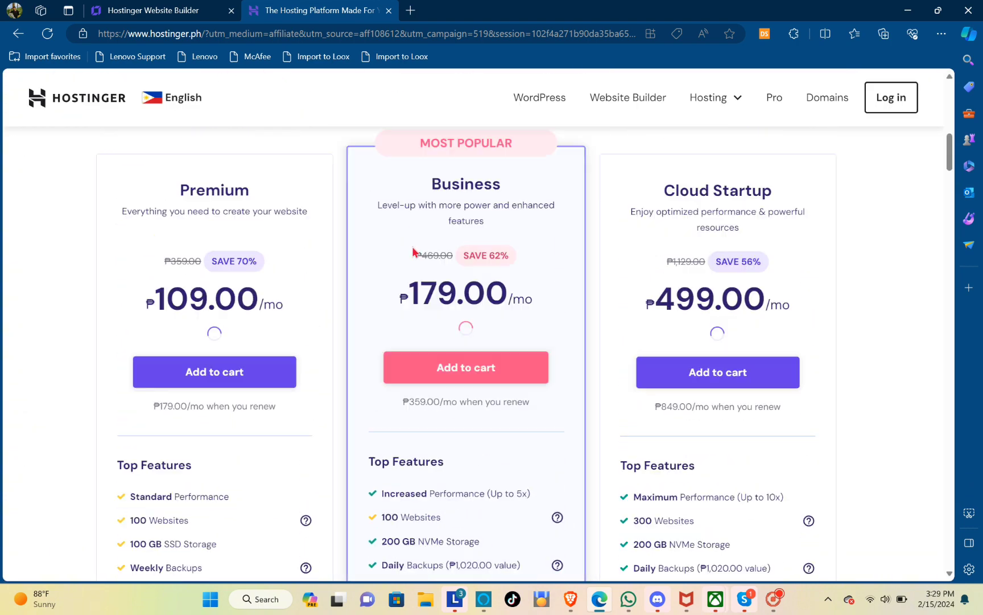
scroll(546, 282, "down", 5)
scroll(529, 233, "up", 3)
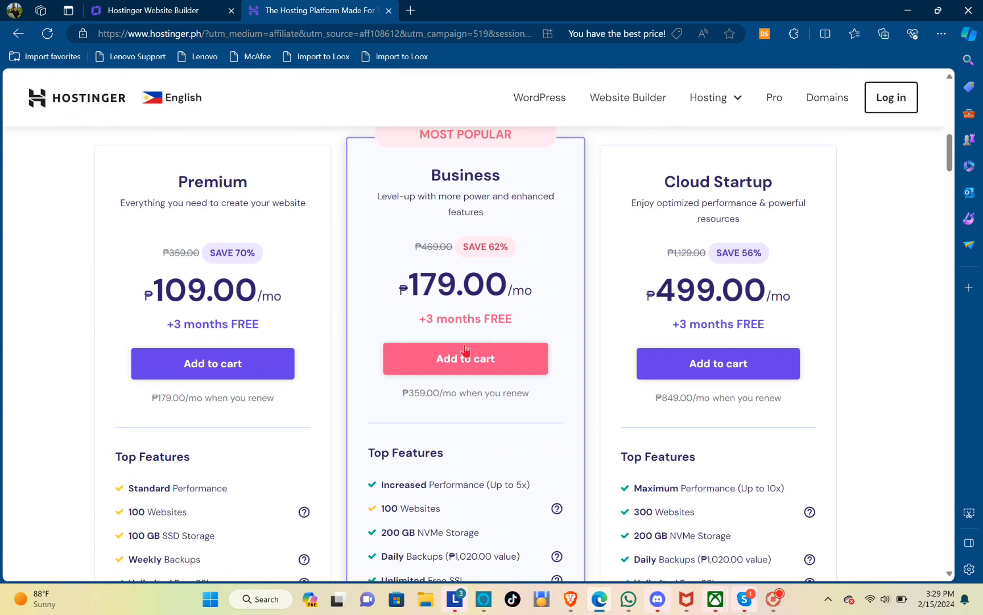
left_click(456, 358)
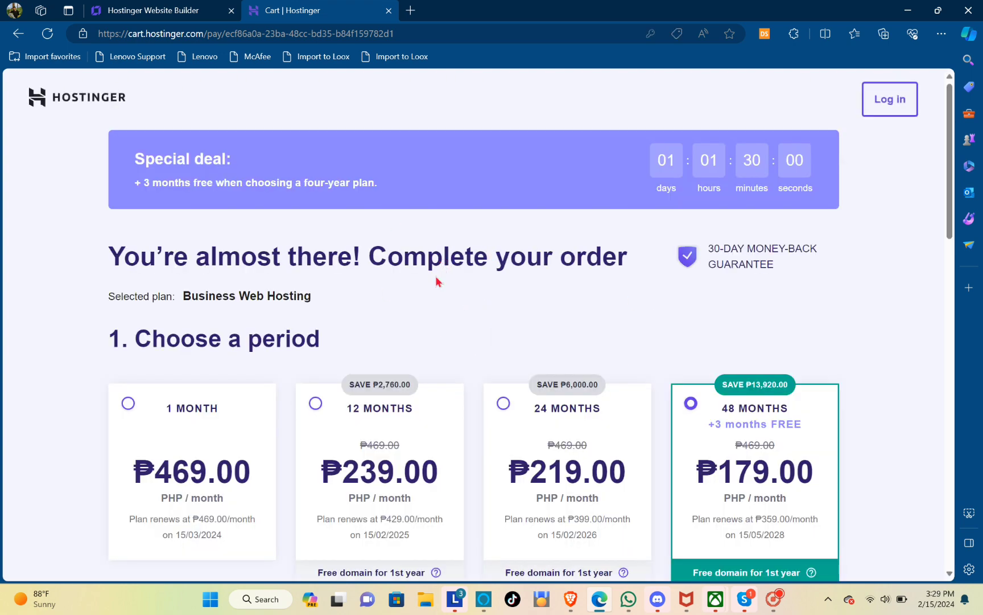
Try the 1- and 12-month periods, settle on 24 months, and go to Website Builder.
scroll(436, 281, "down", 4)
left_click(218, 269)
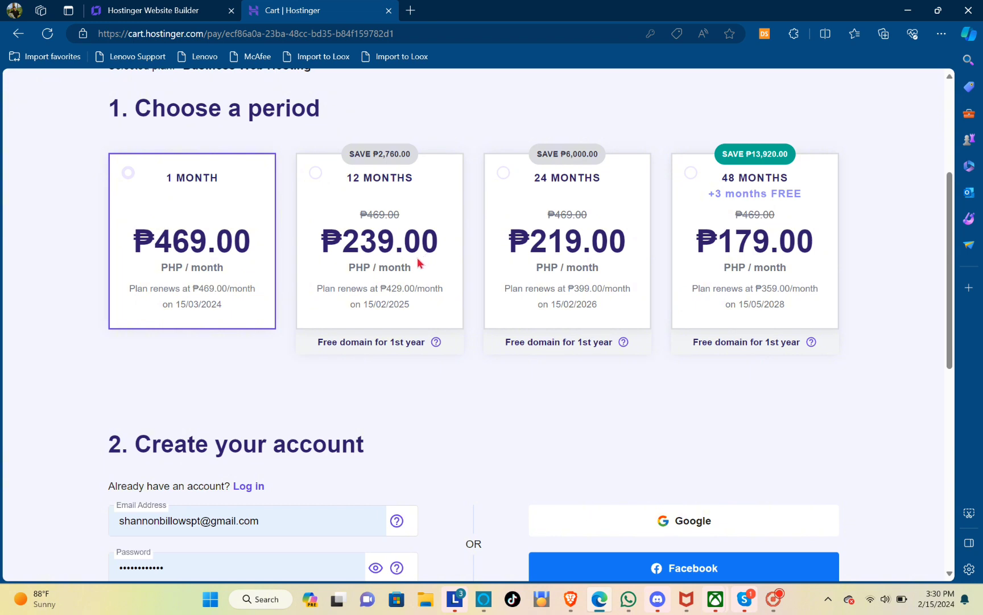
scroll(395, 292, "up", 4)
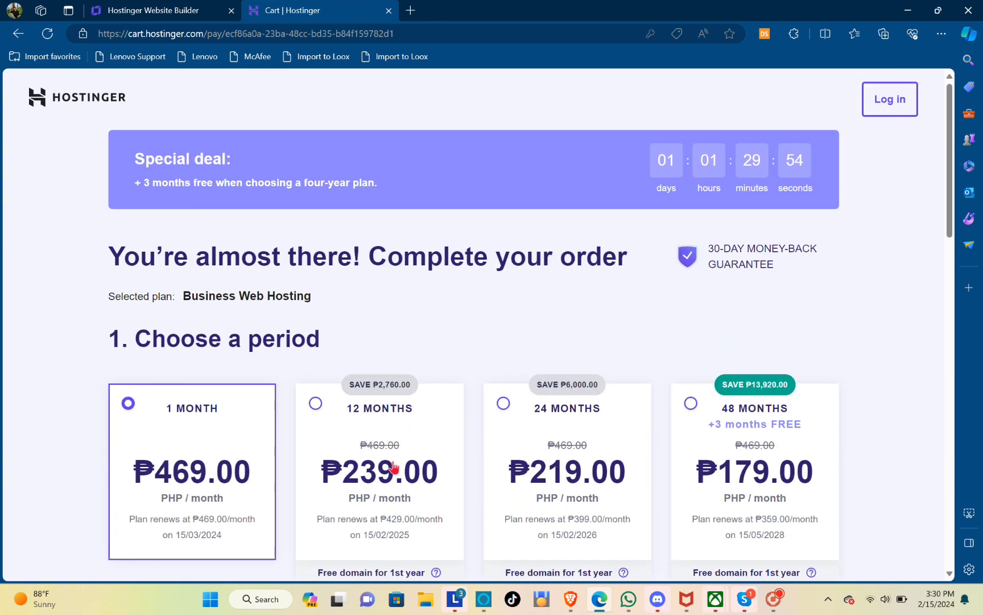
left_click(393, 465)
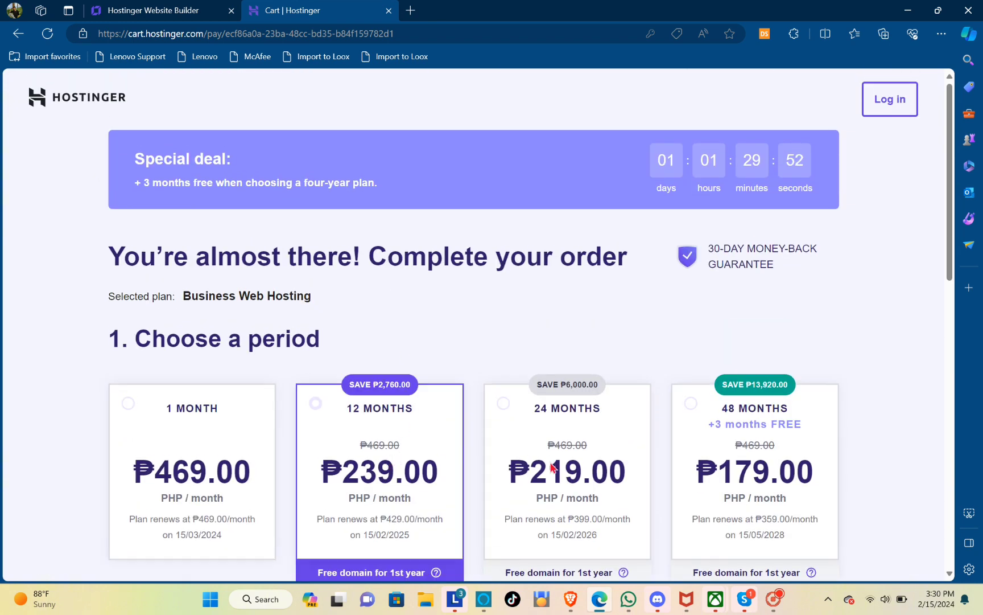
left_click(536, 444)
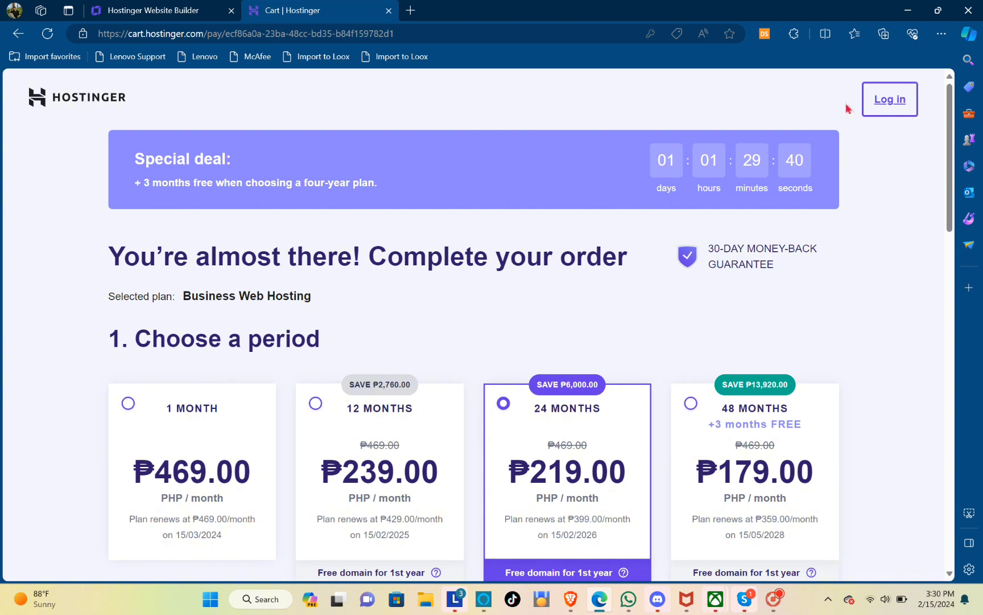
left_click(210, 9)
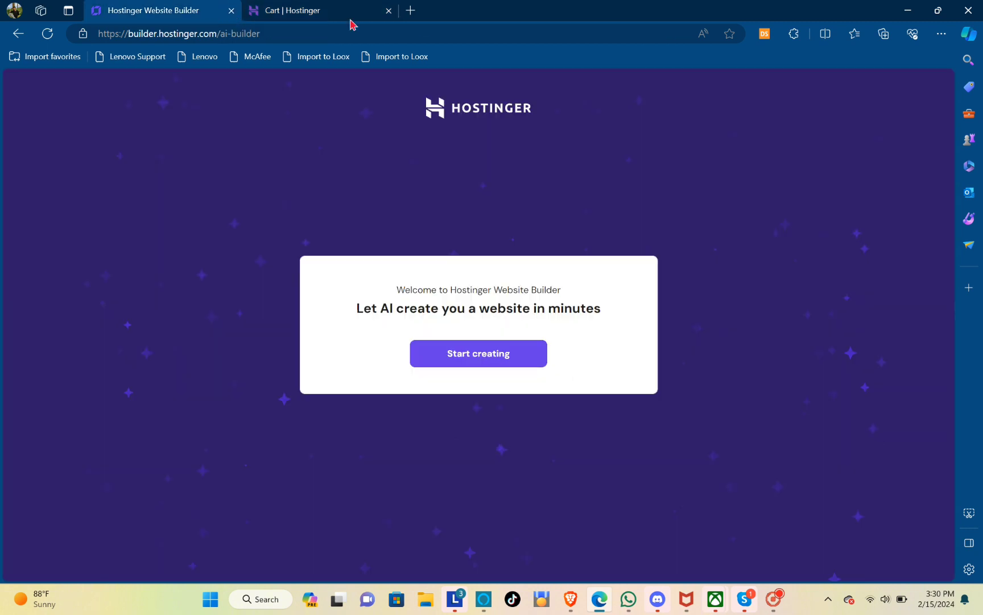
Close the Cart | Hostinger tab and start creating a website with AI.
left_click(389, 11)
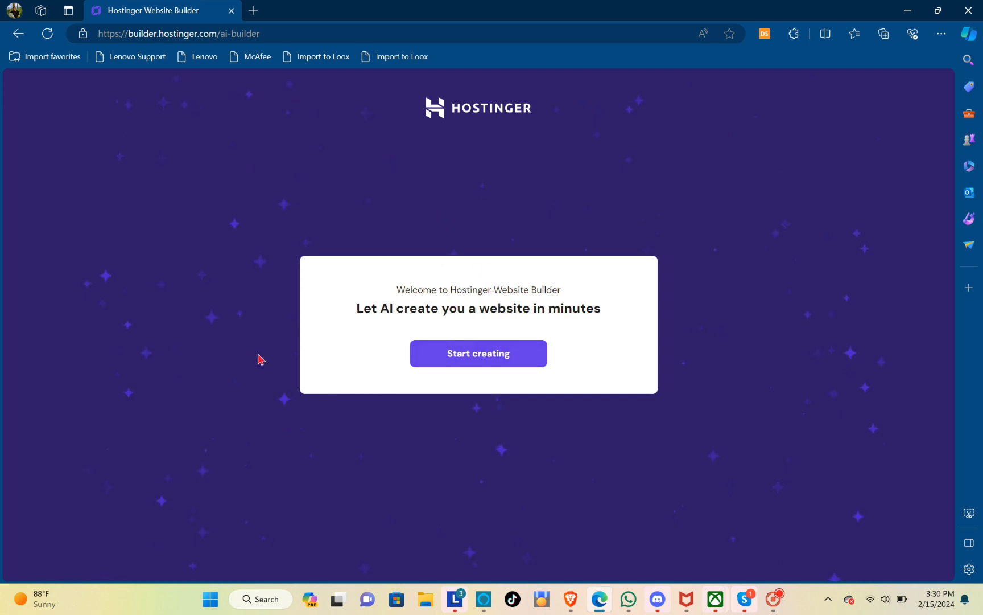
left_click(774, 599)
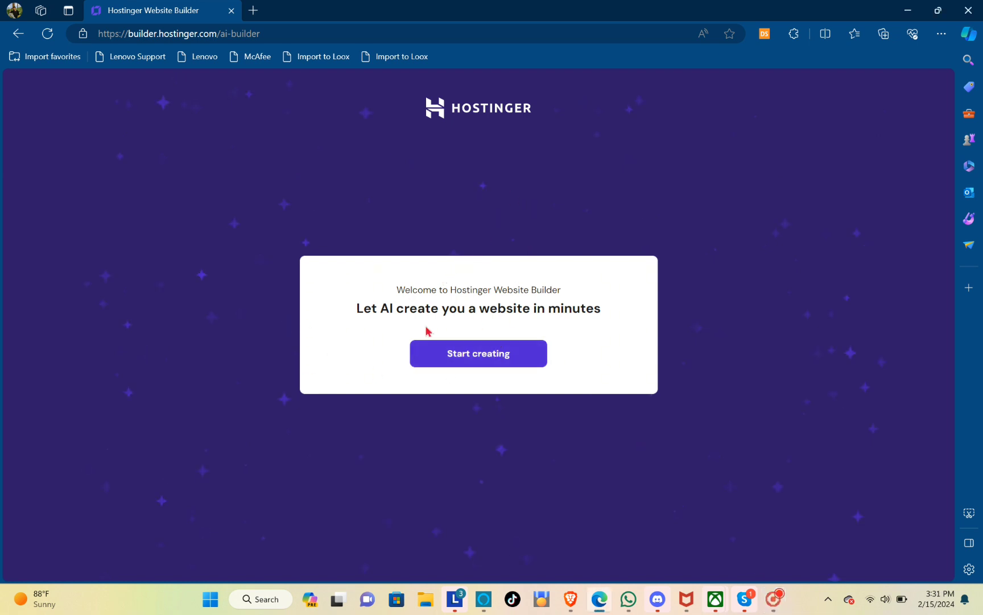
left_click(465, 364)
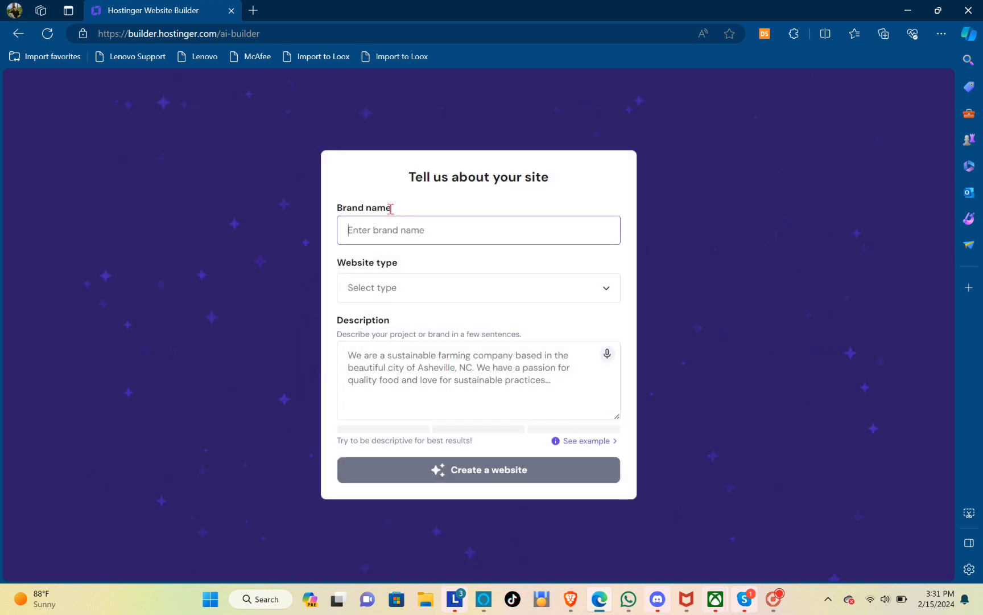
Enter FOODY CHICKEN as the brand name and choose Online store as website type.
left_click_drag(391, 209, 314, 212)
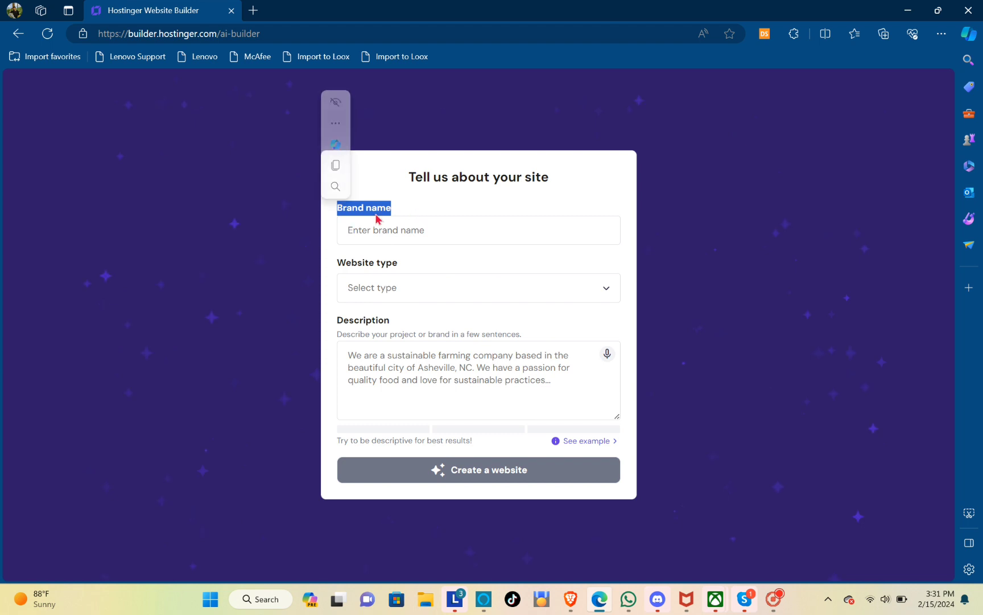
left_click(423, 230)
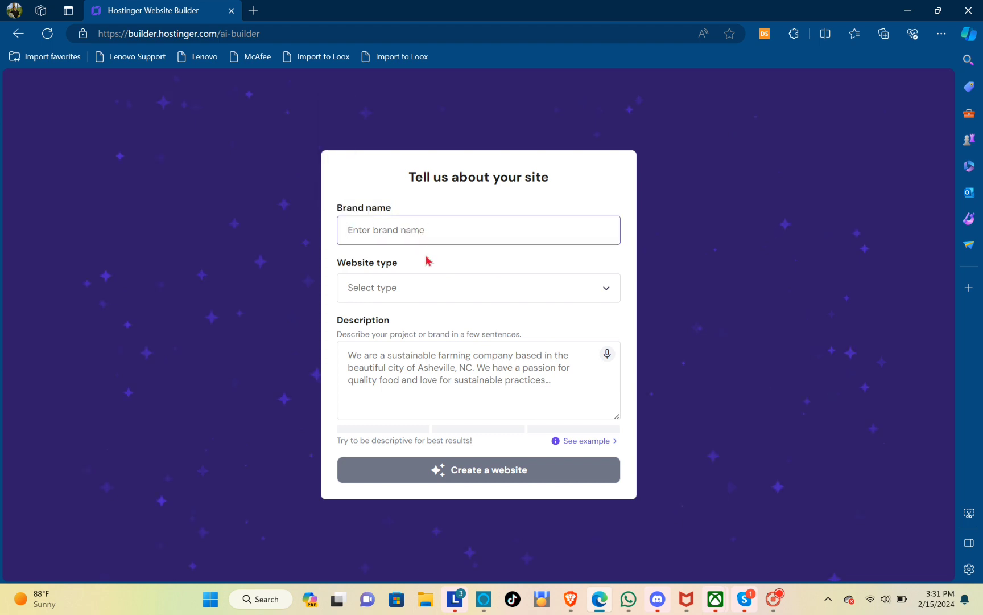
key("Caps_Lock")
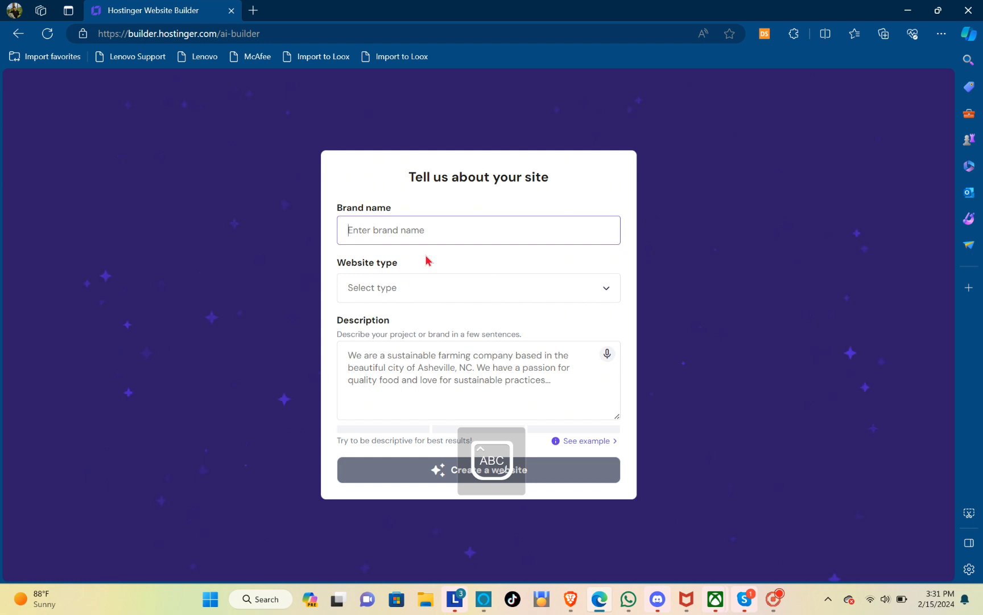
type("FOODY")
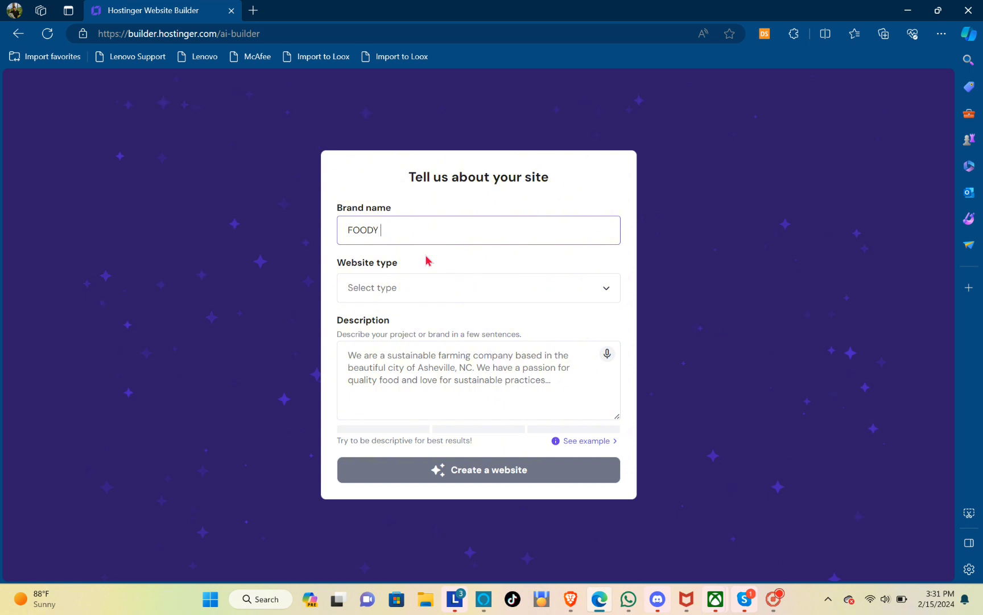
type(" CHICKEN")
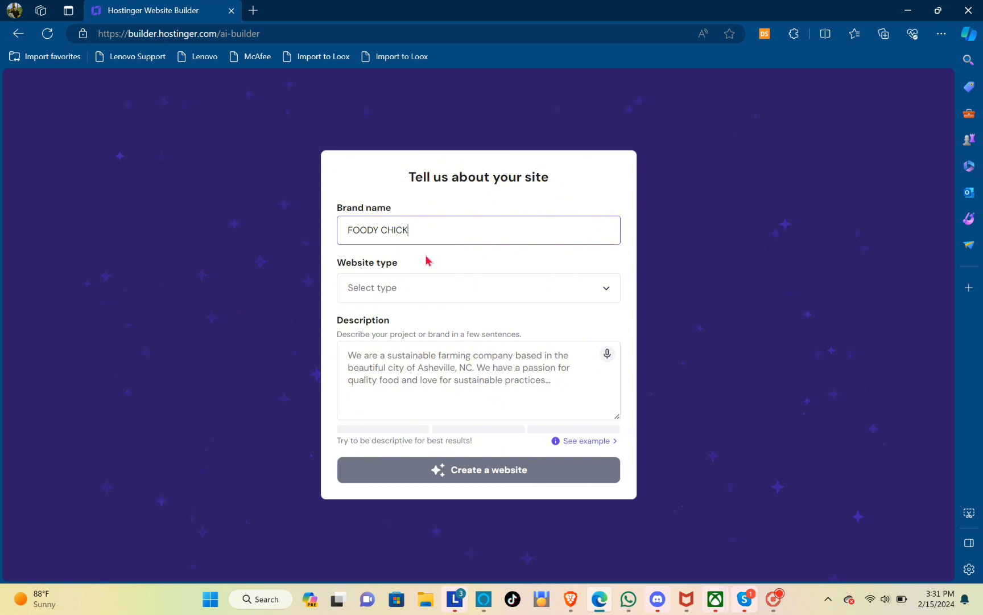
left_click(396, 290)
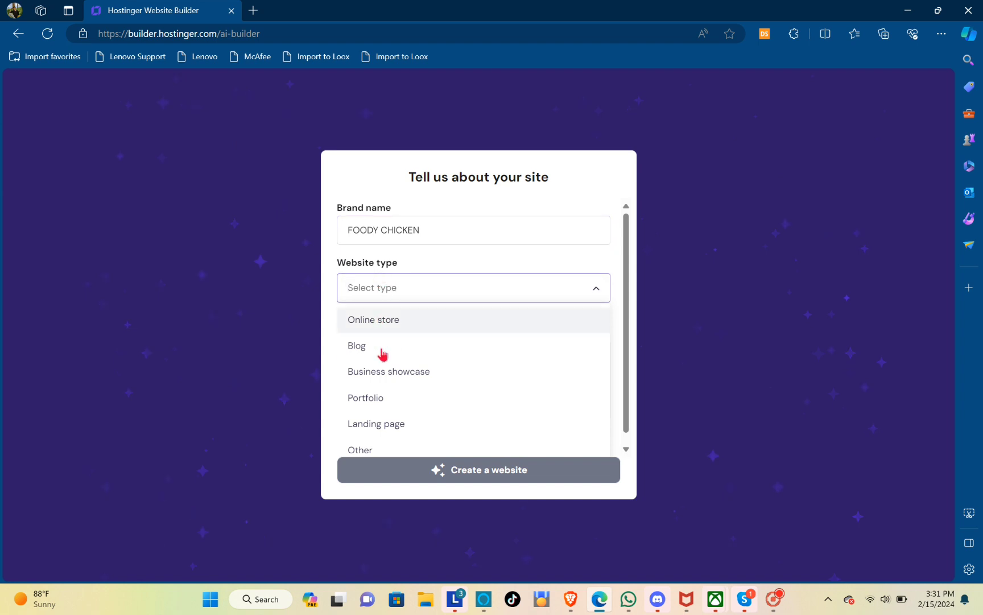
scroll(379, 351, "down", 1)
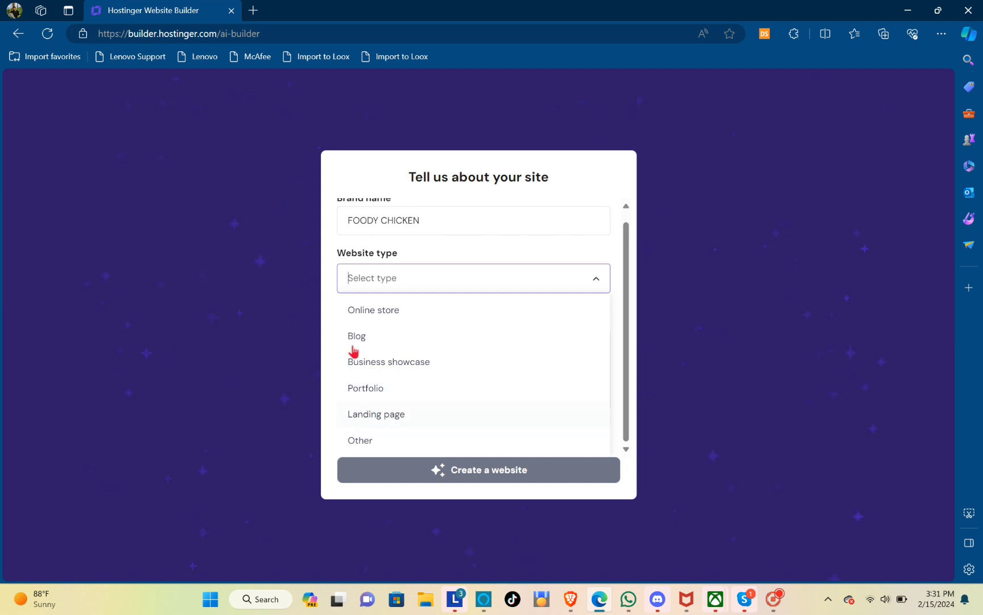
left_click(379, 310)
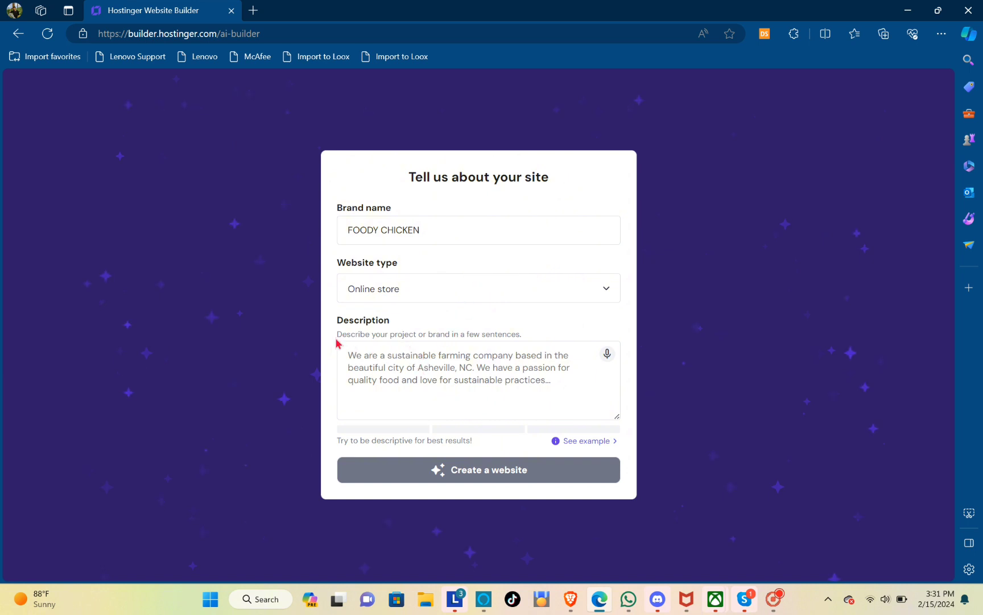
left_click_drag(352, 330, 557, 343)
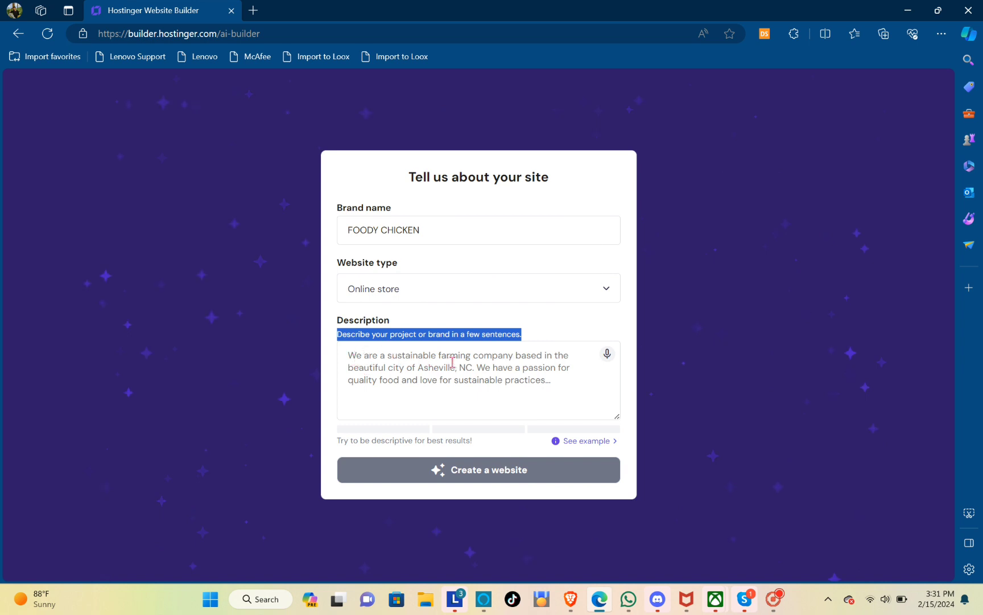
Describe selling best-quality chicken flavors that make your day brighter and productive, then generate the site.
left_click(379, 368)
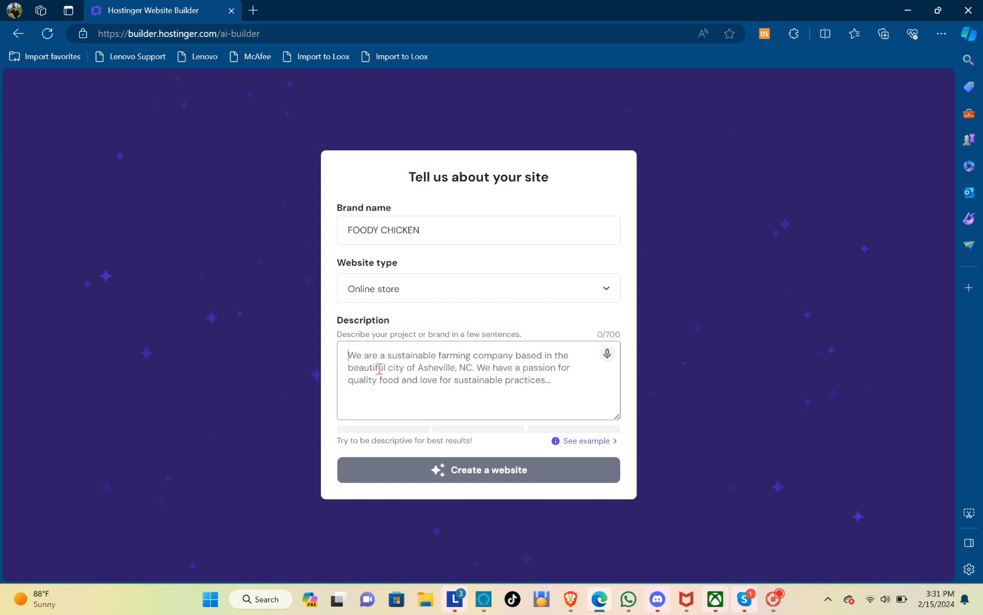
type("W")
key("Caps_Lock")
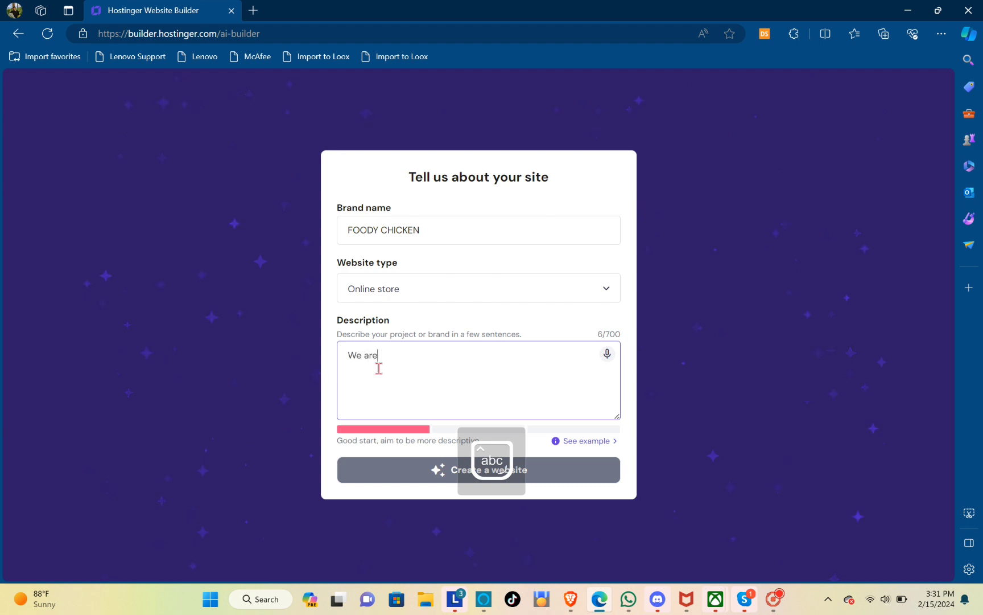
type("e are sellin")
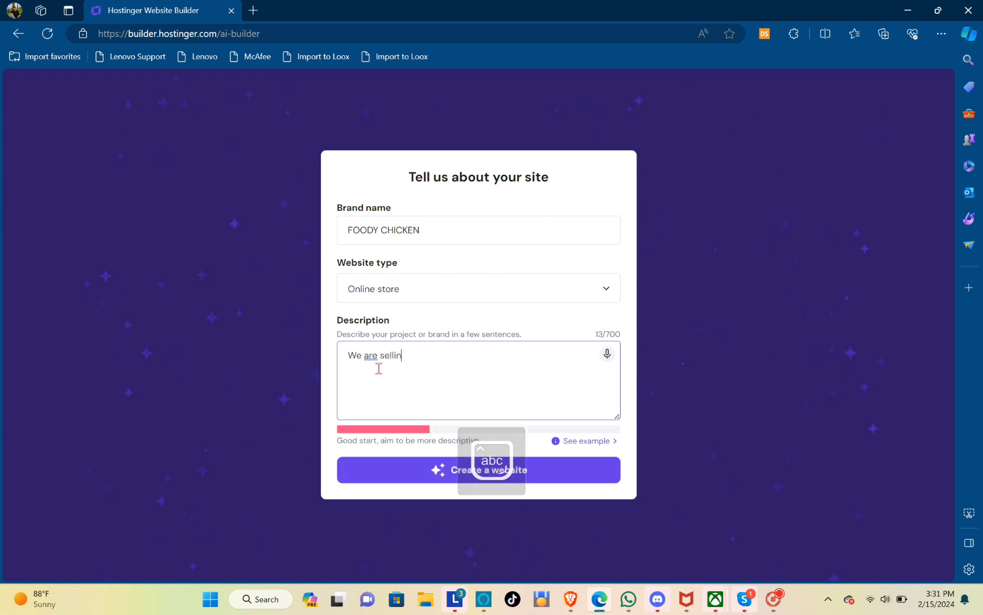
type("g th")
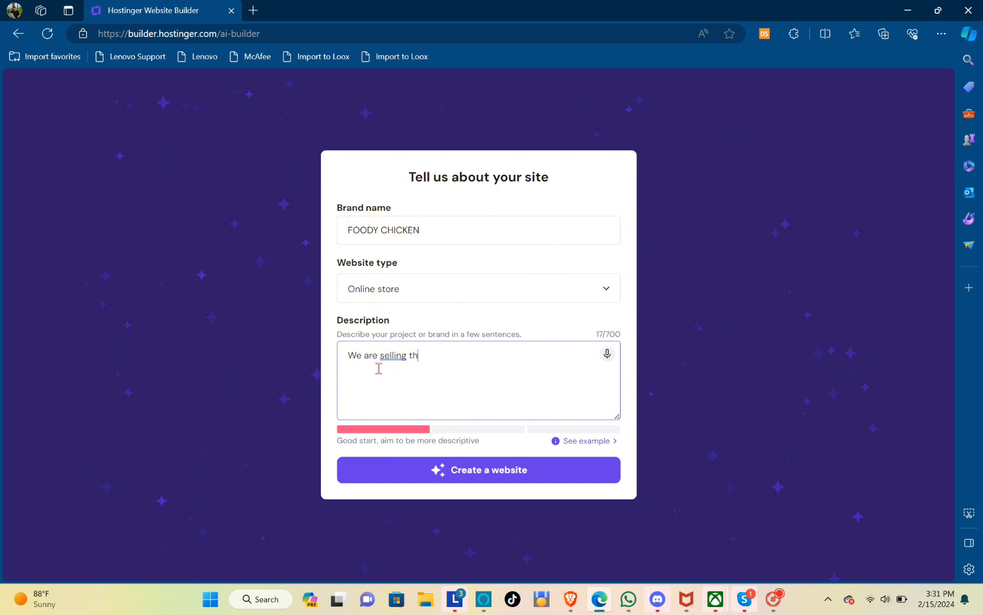
type("e best quality chicken")
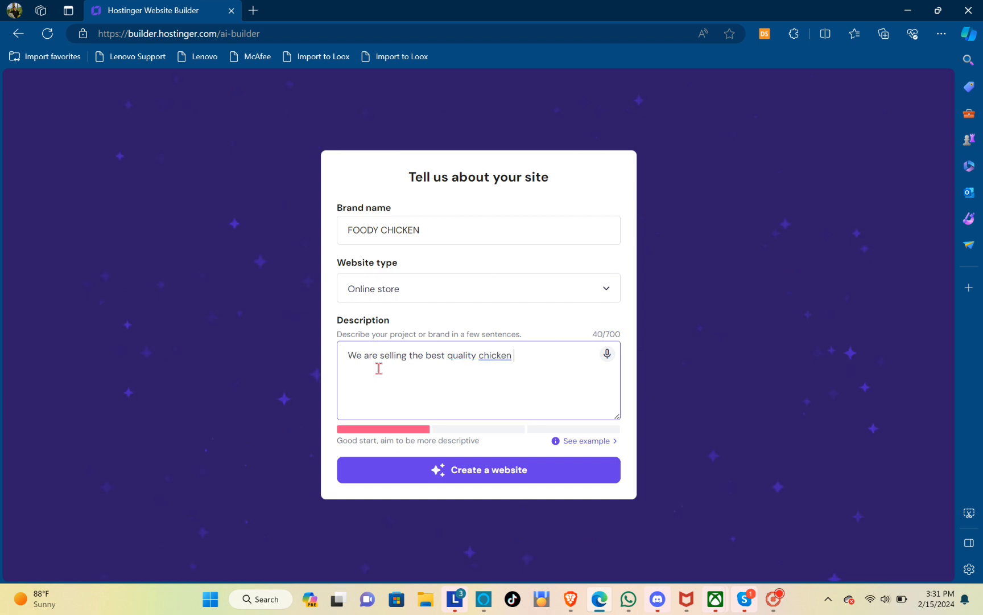
type("flav")
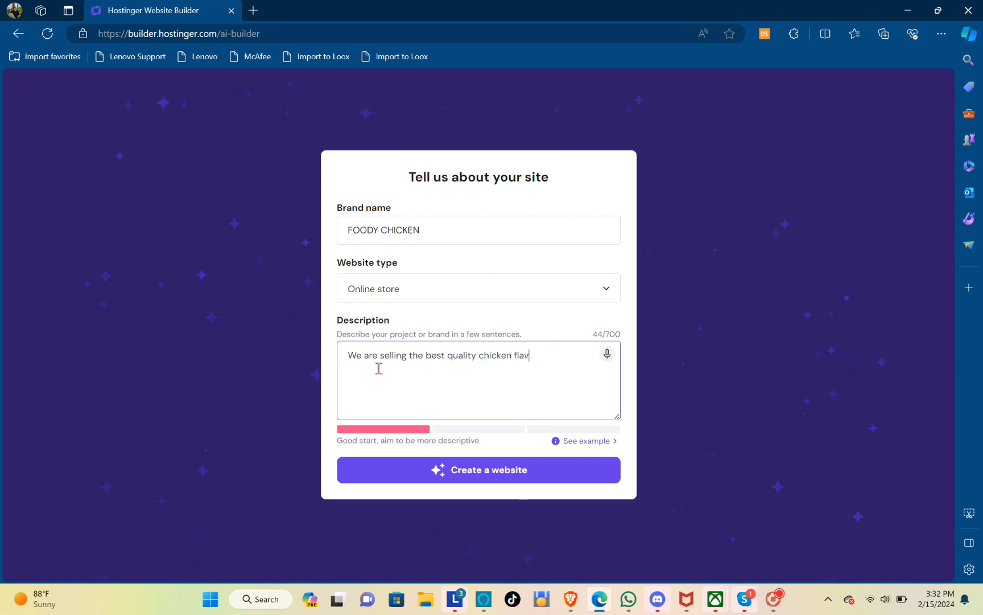
type("ors that ")
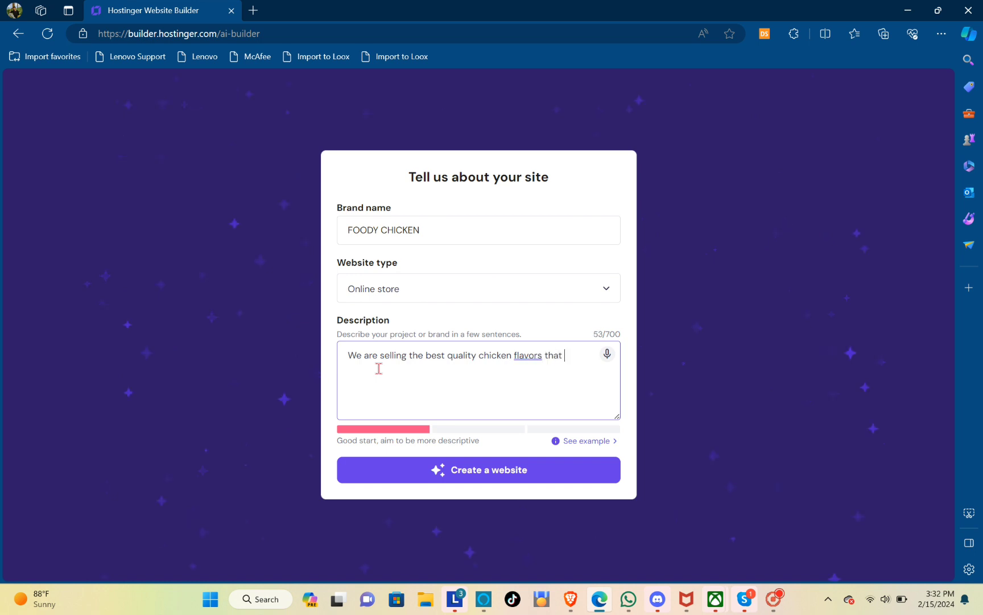
type("will make your day brighter")
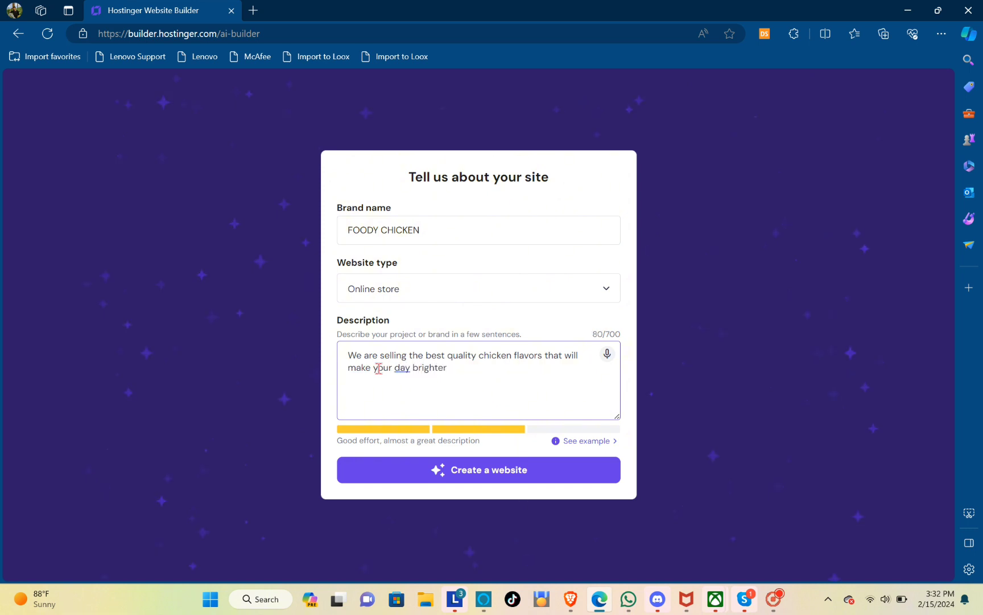
type("and productive")
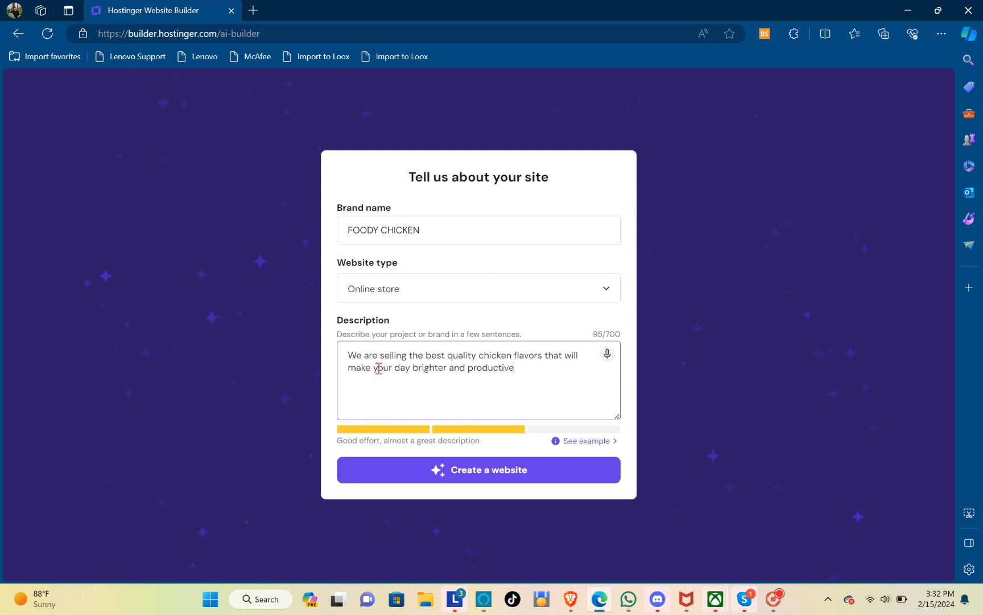
type("!!")
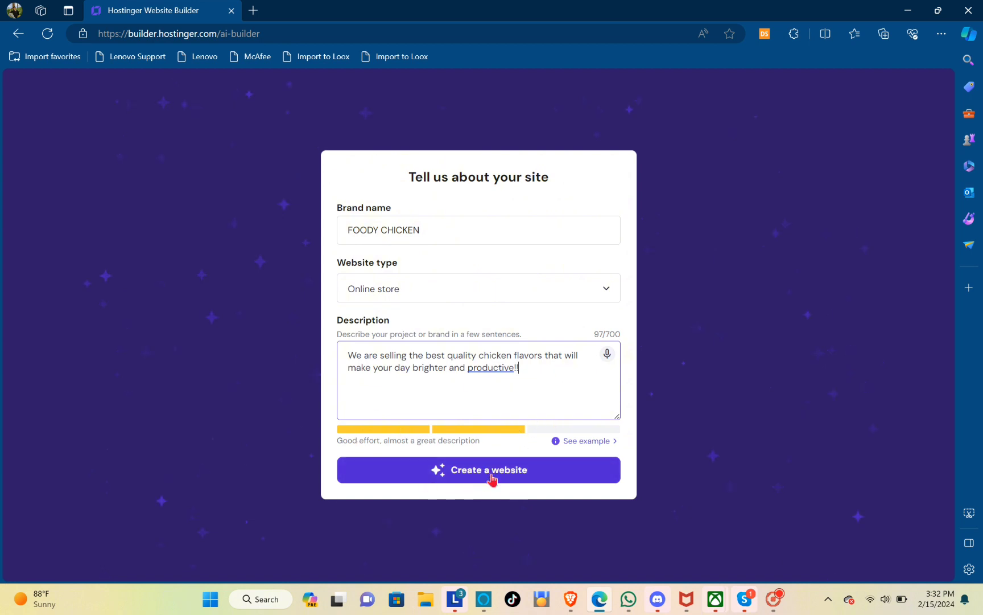
left_click(604, 442)
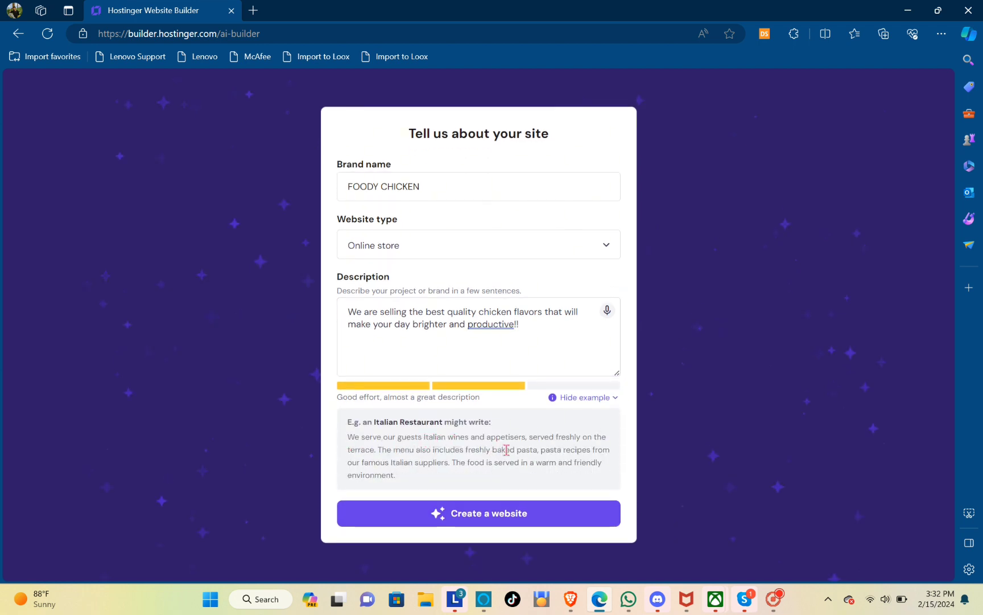
left_click(488, 515)
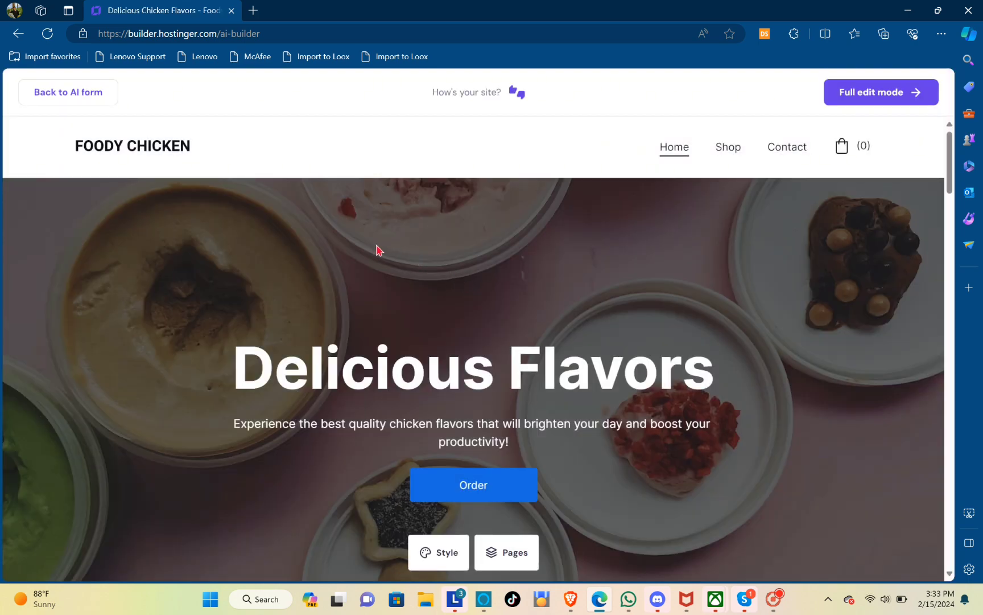
scroll(377, 253, "down", 5)
scroll(412, 258, "up", 4)
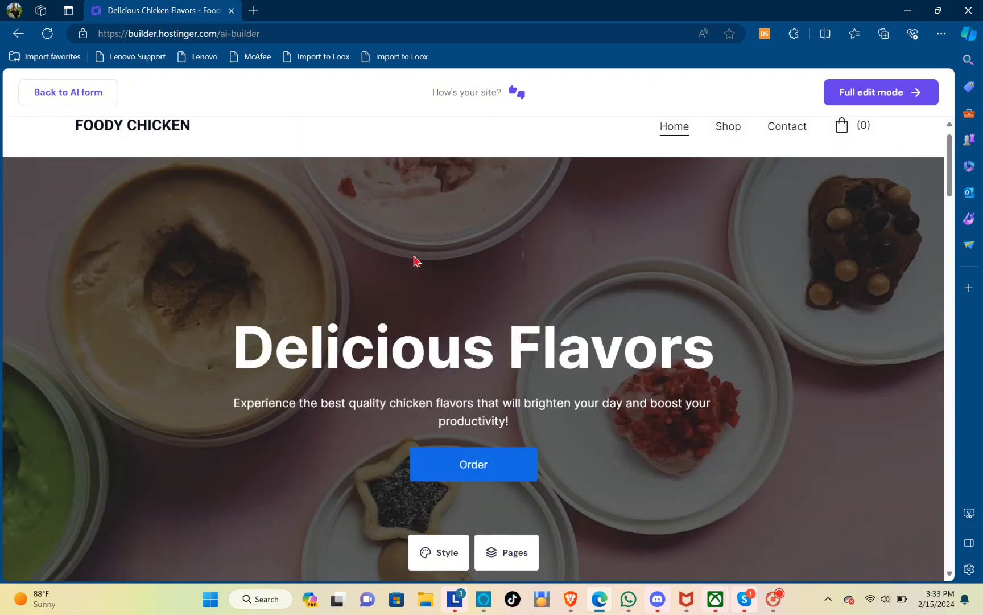
scroll(414, 260, "down", 10)
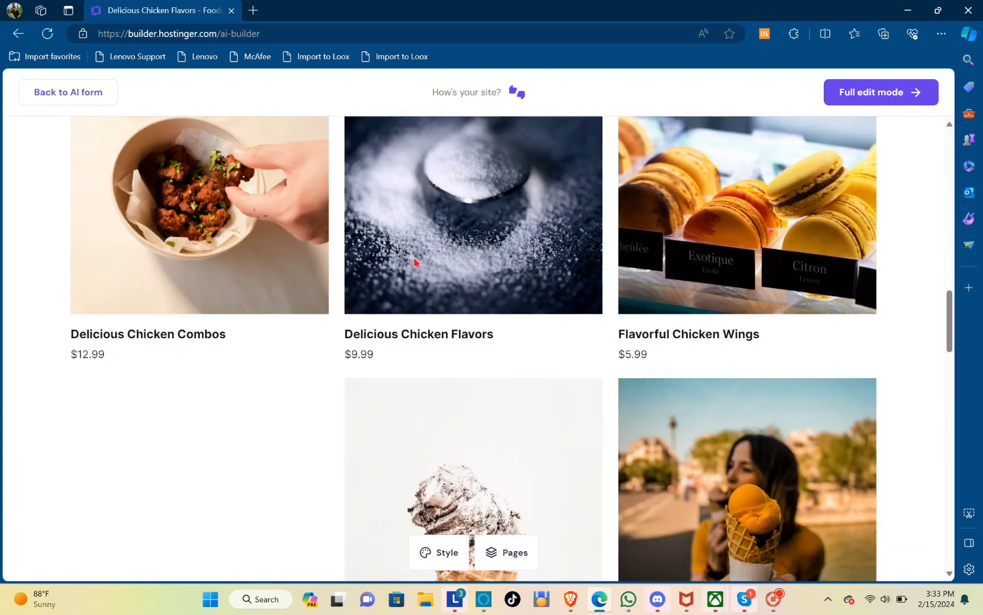
scroll(415, 261, "down", 10)
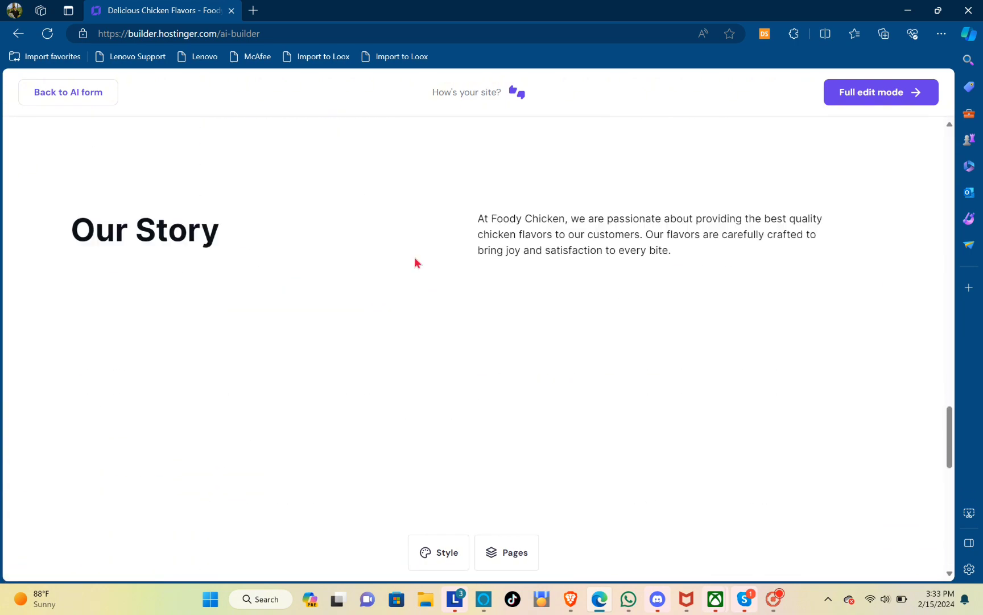
scroll(415, 262, "down", 8)
scroll(421, 259, "up", 6)
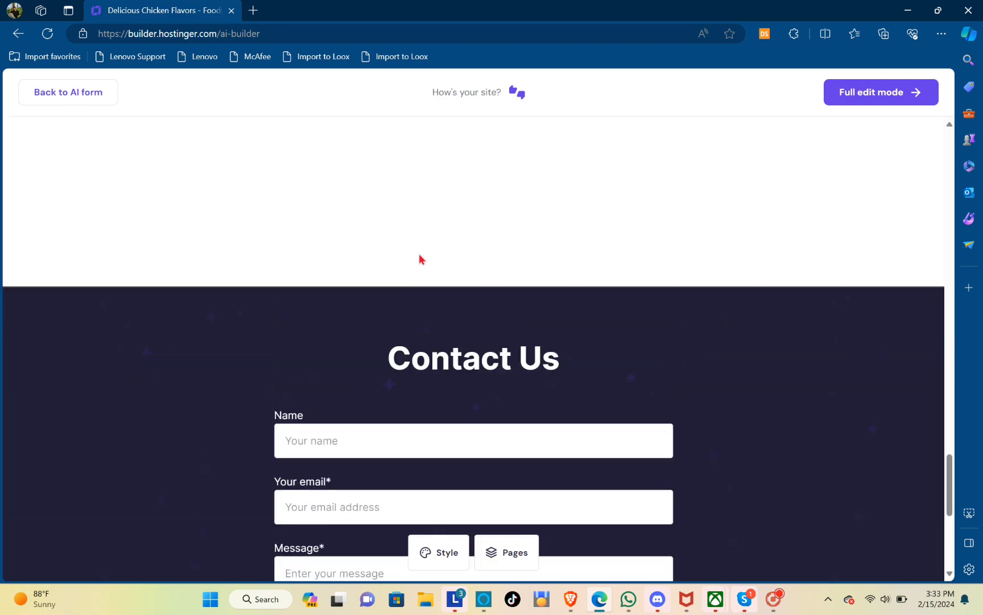
scroll(421, 259, "up", 15)
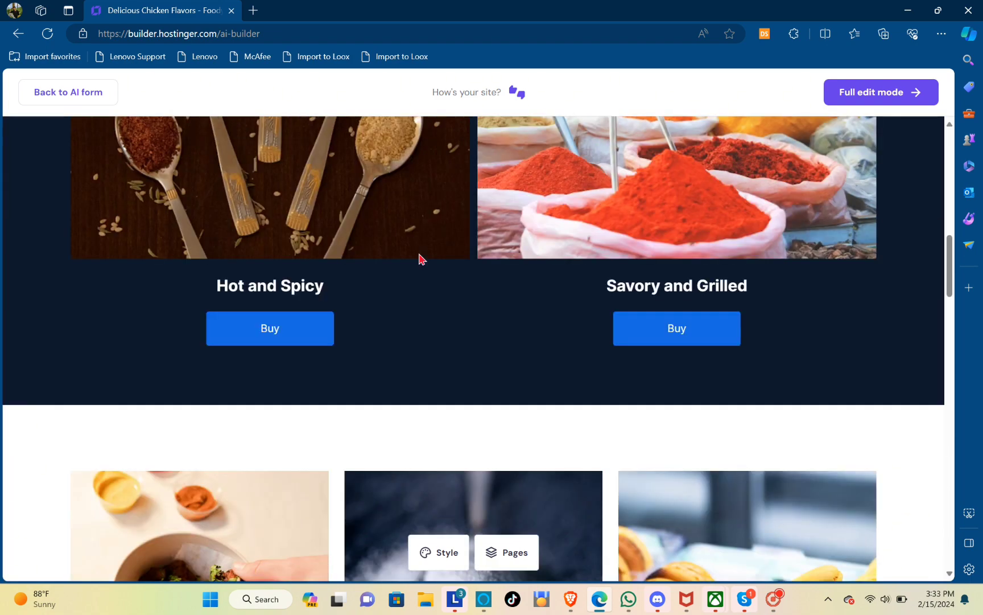
scroll(421, 259, "up", 10)
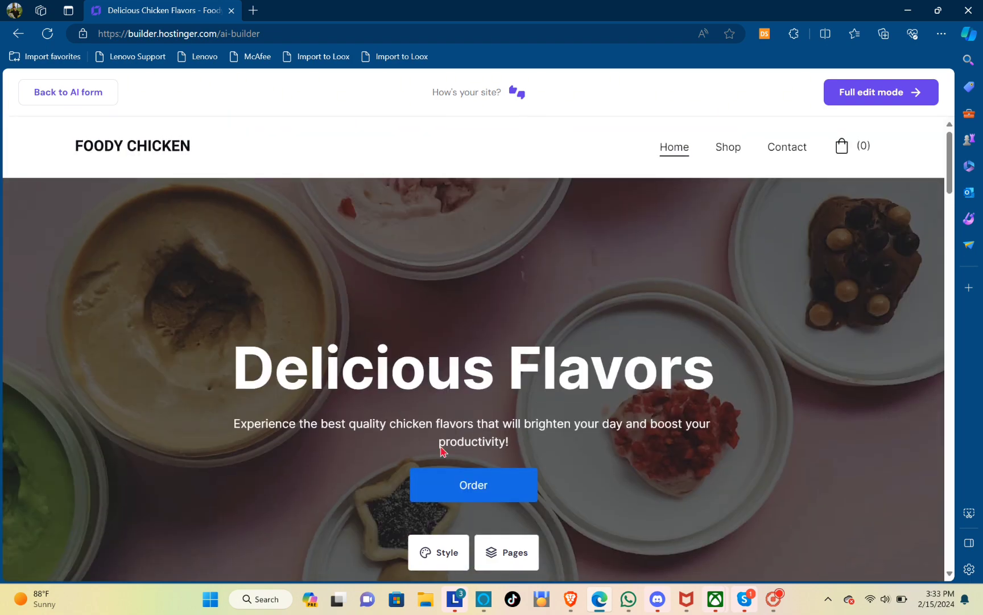
Try Midnight Blues and Earthy Tones, apply the Vintage Chic palette, and view the pages list.
left_click(447, 558)
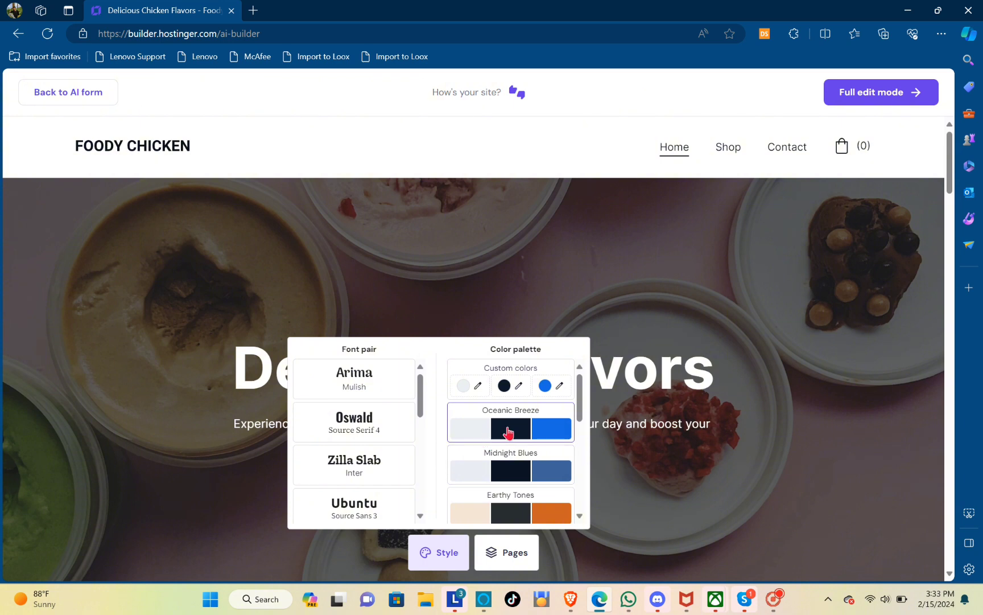
left_click(503, 473)
scroll(503, 475, "down", 1)
left_click(504, 478)
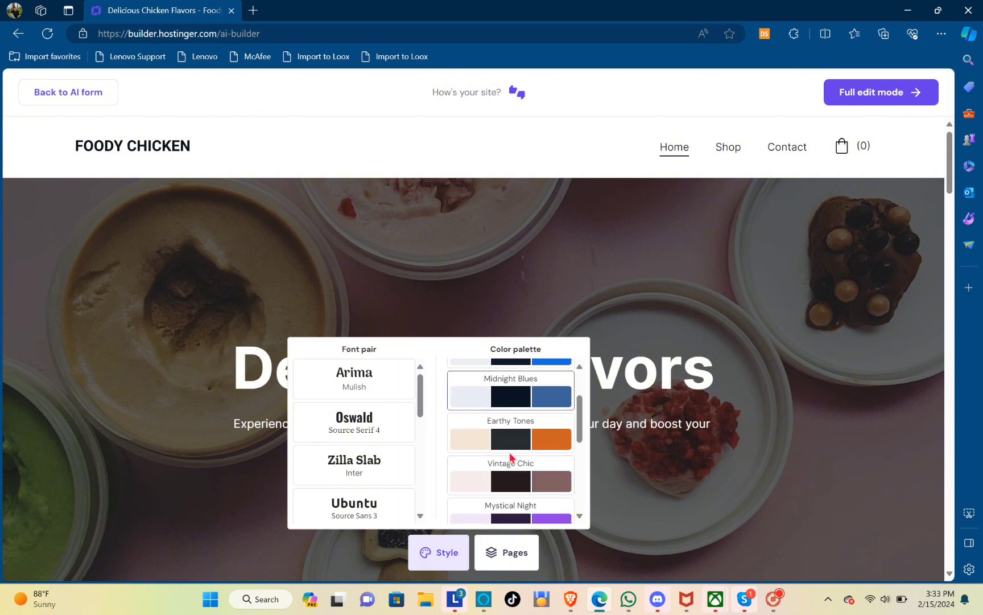
left_click(504, 478)
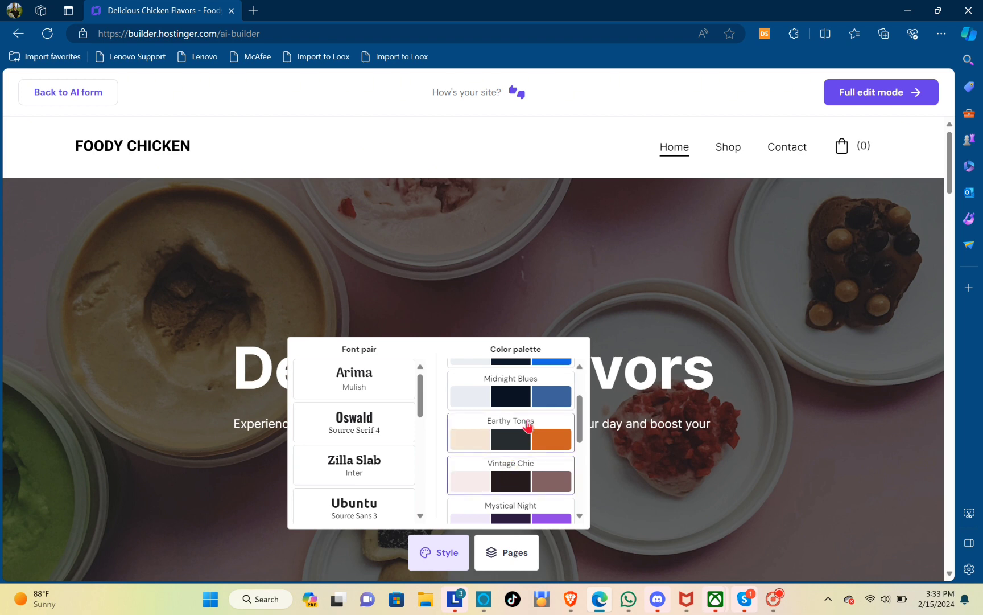
left_click(516, 562)
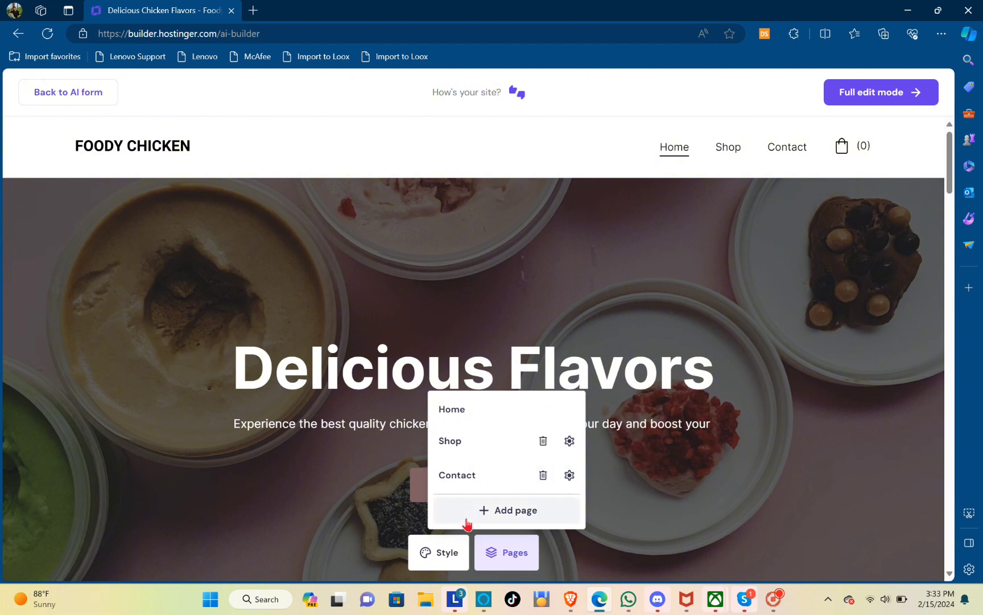
left_click(484, 279)
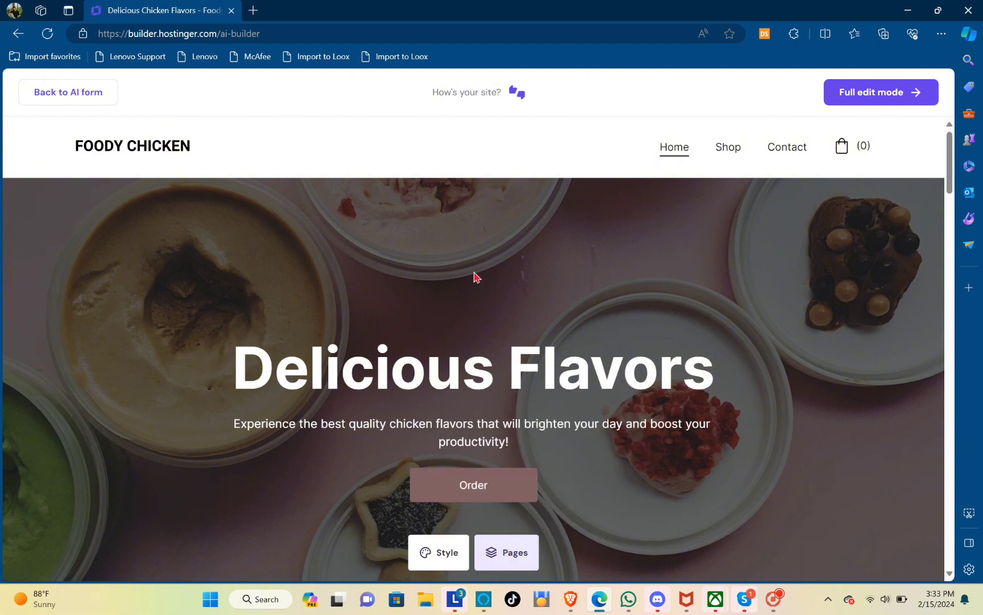
scroll(445, 317, "down", 4)
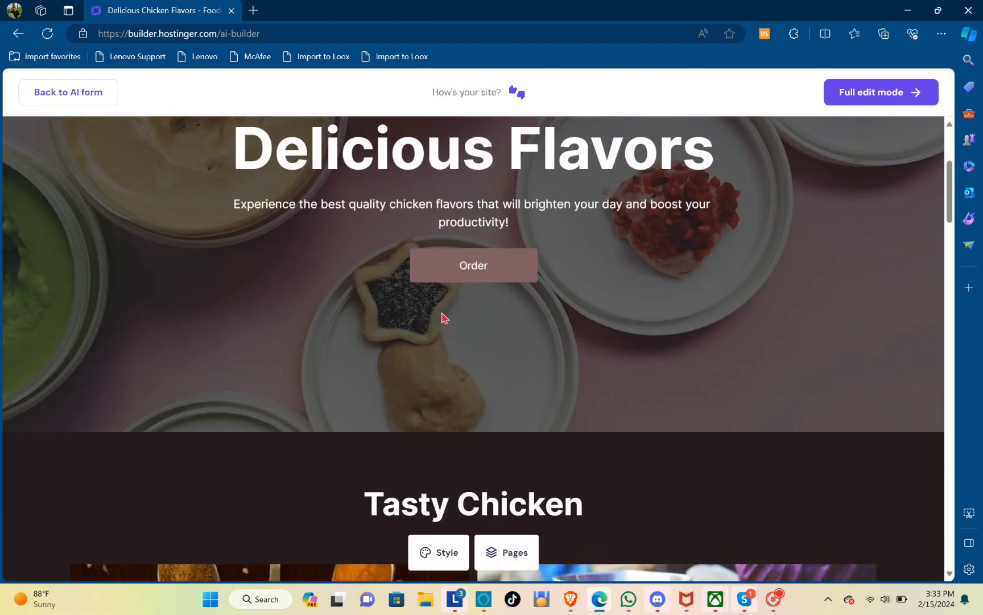
scroll(444, 317, "up", 4)
scroll(445, 317, "down", 15)
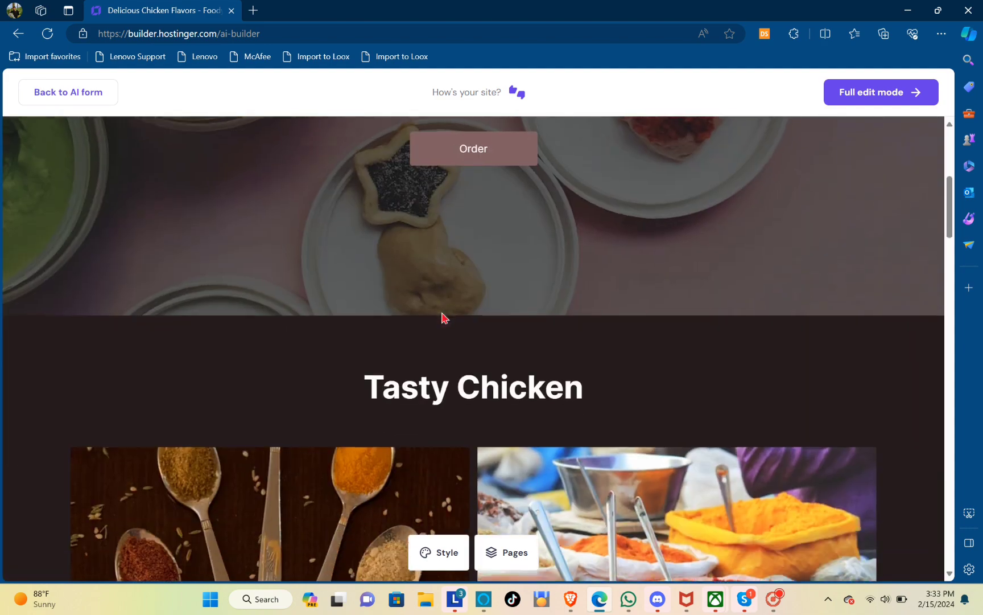
scroll(423, 245, "down", 9)
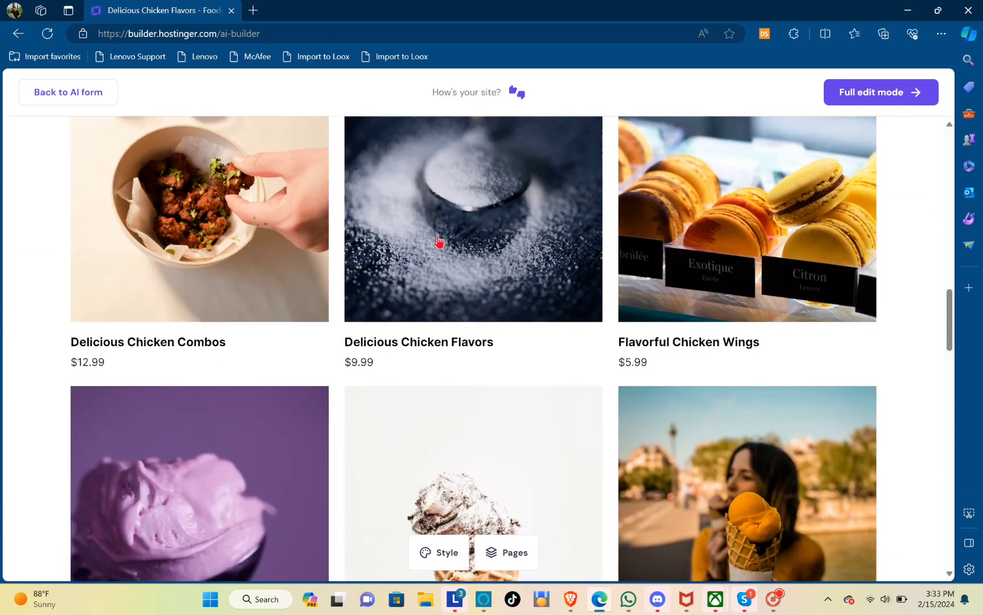
scroll(438, 241, "up", 10)
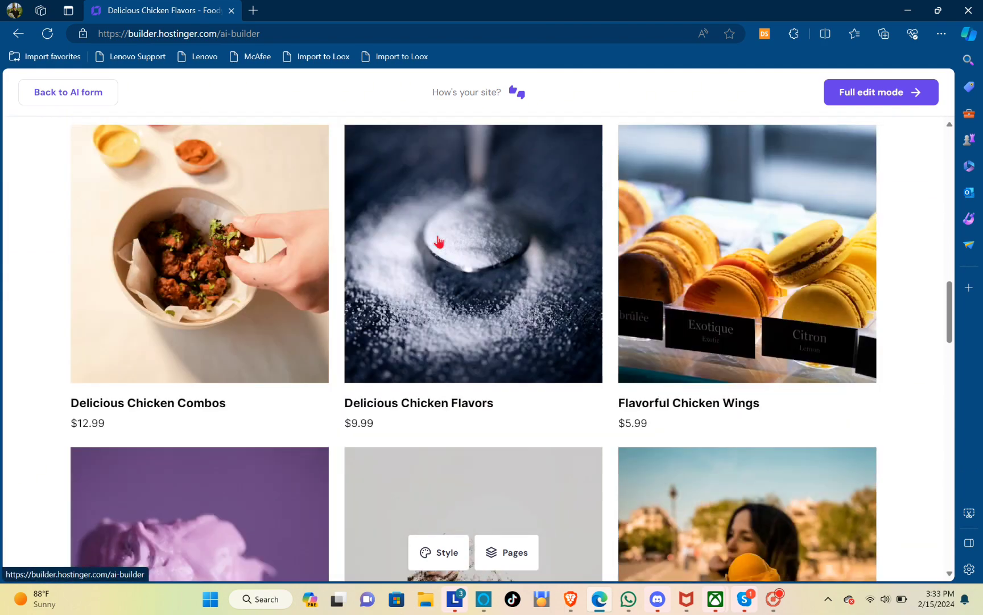
scroll(578, 269, "down", 3)
scroll(578, 268, "down", 3)
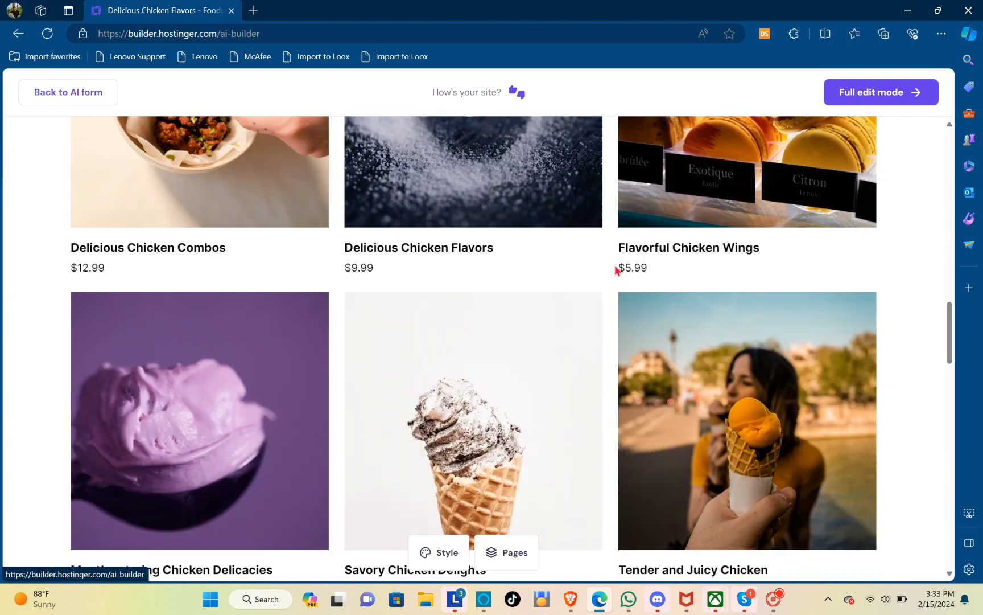
scroll(674, 252, "down", 6)
scroll(604, 206, "down", 10)
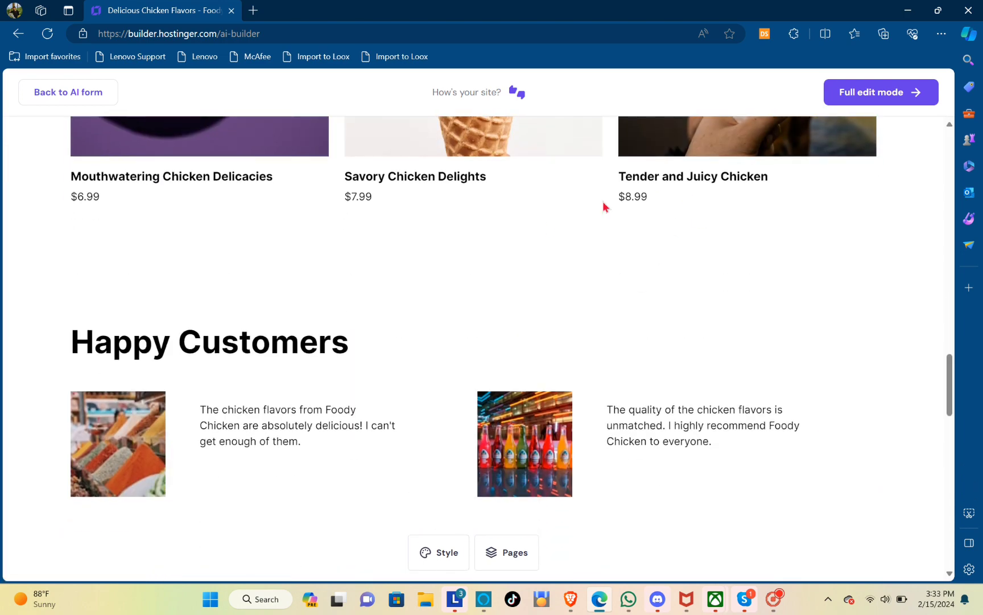
scroll(511, 336, "down", 10)
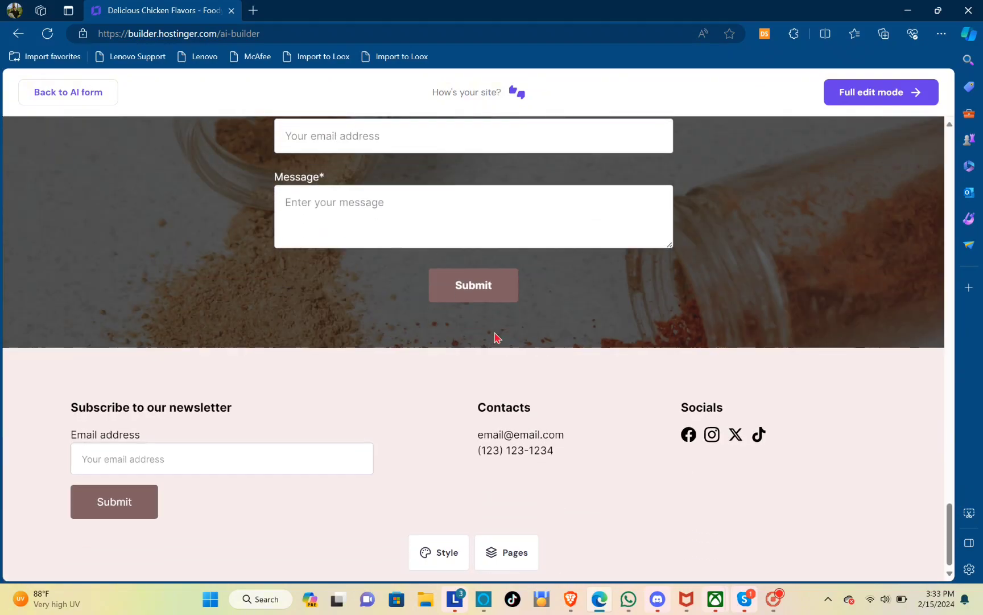
scroll(496, 335, "up", 12)
scroll(496, 337, "up", 12)
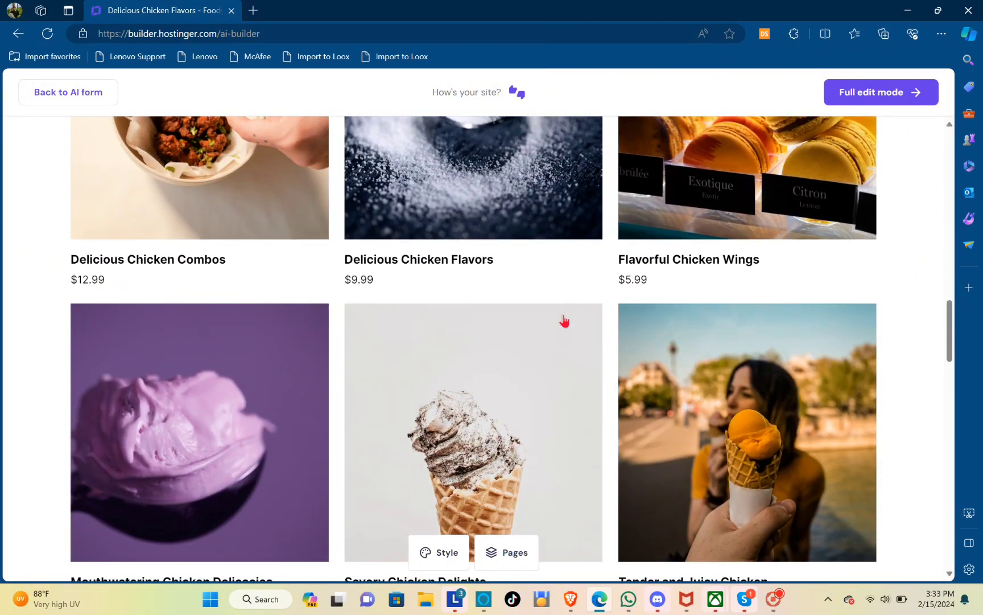
scroll(552, 327, "up", 4)
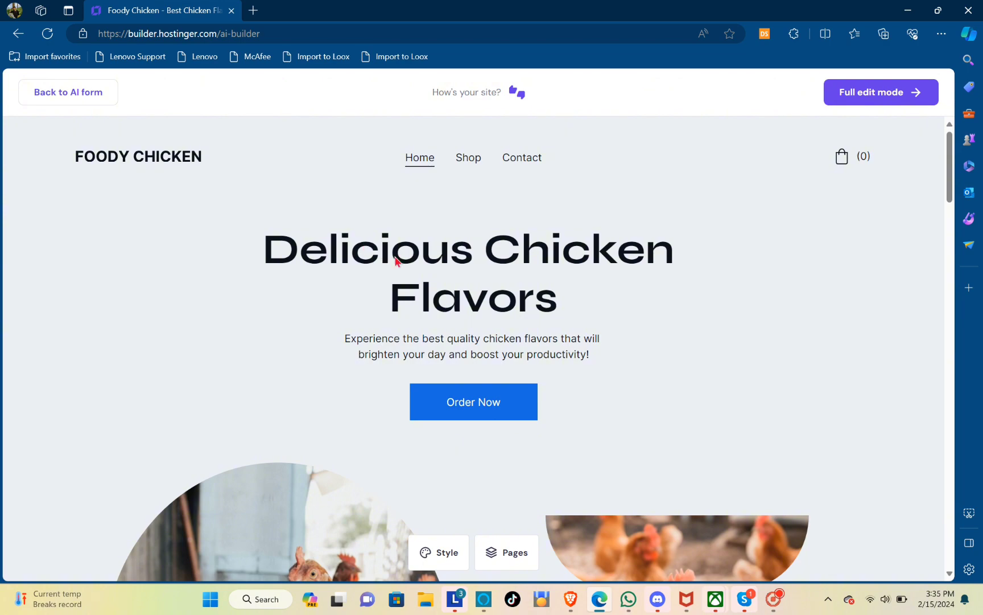
Scroll through the regenerated FOODY CHICKEN site to the footer and back up to the hero.
scroll(434, 260, "down", 15)
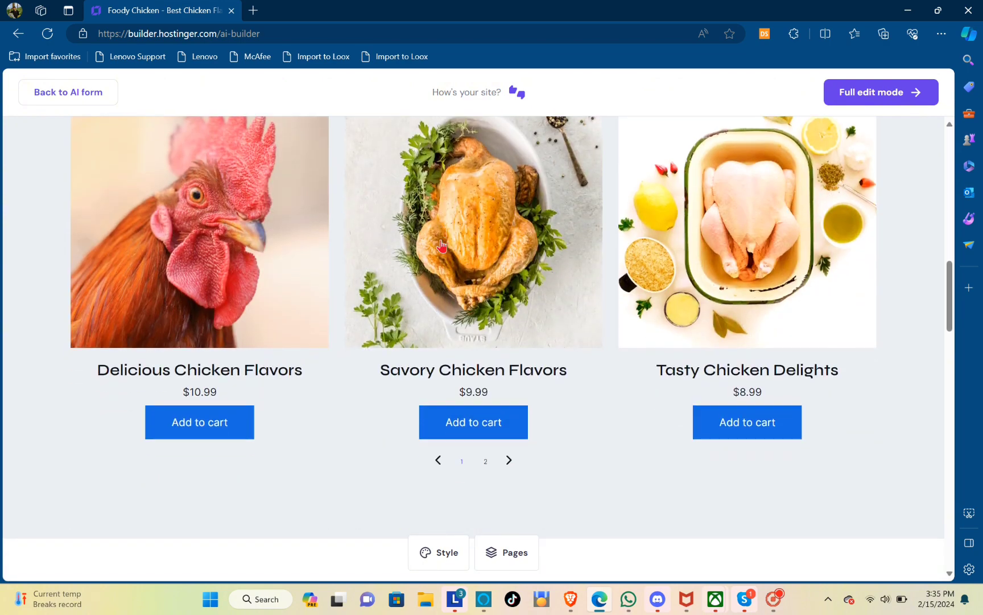
scroll(448, 244, "down", 15)
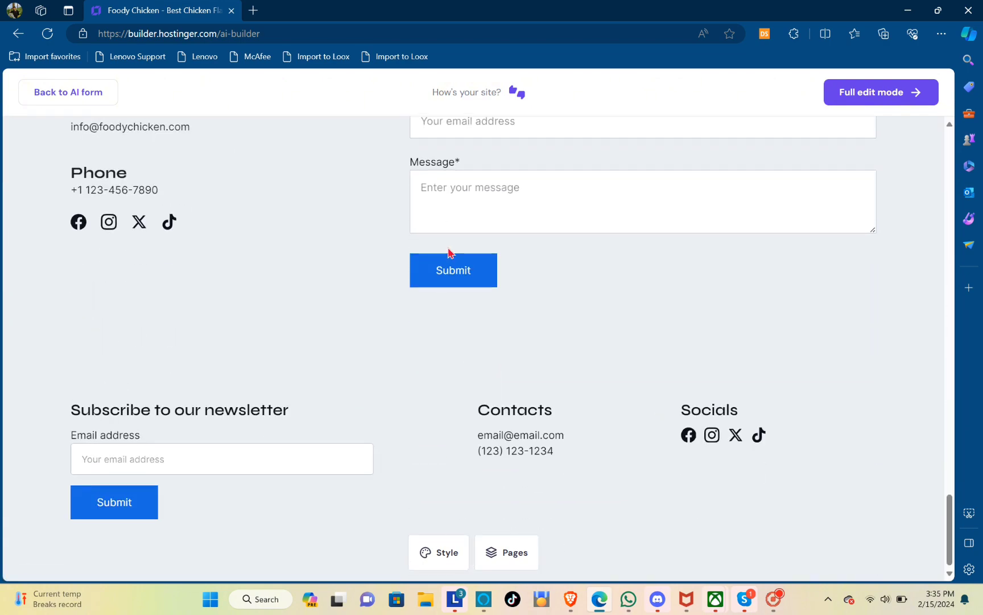
scroll(452, 252, "up", 20)
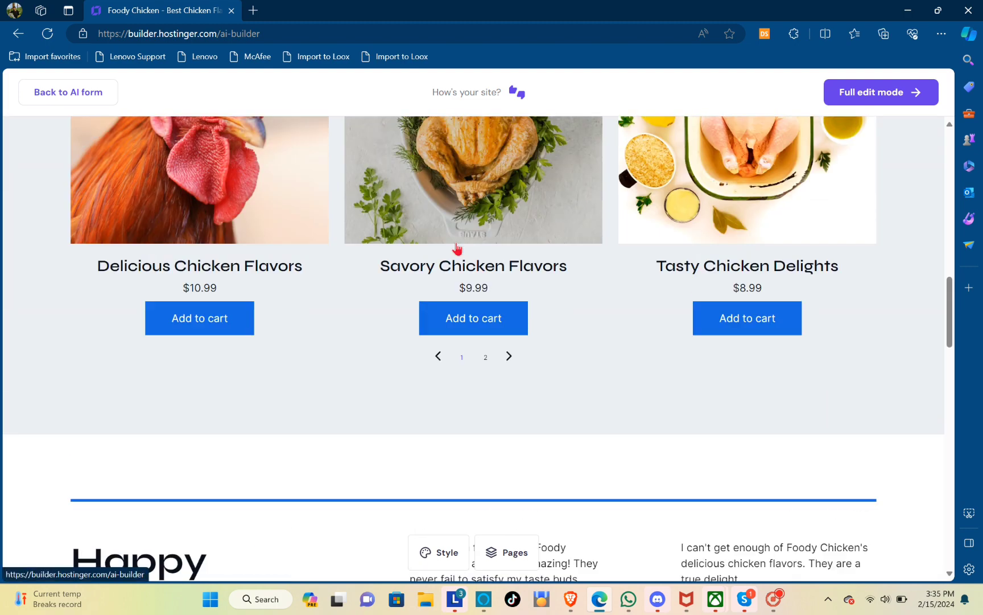
scroll(460, 244, "up", 10)
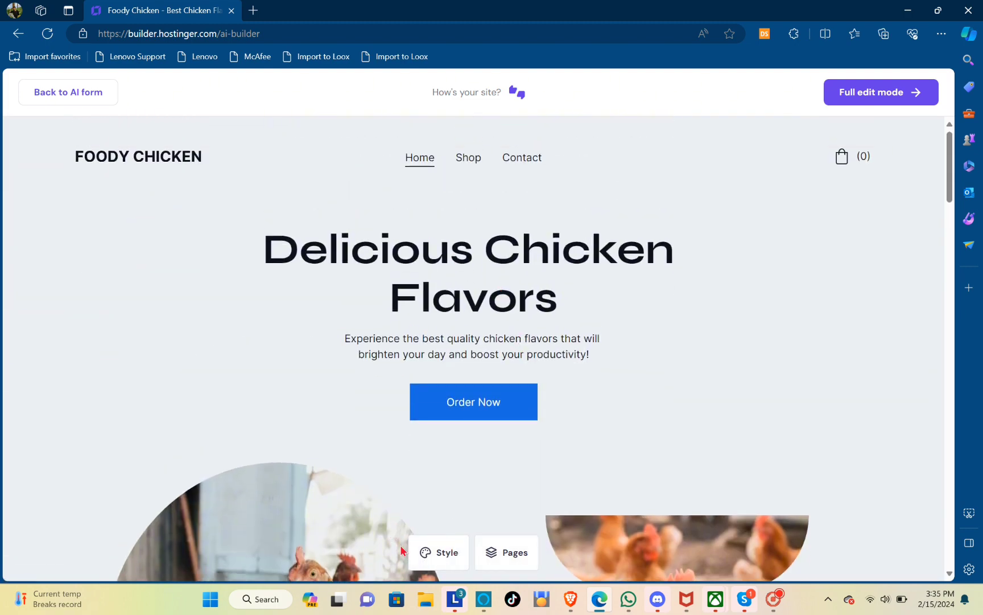
Compare the Earthy Tones and Vintage Chic palettes, settling on Earthy Tones.
left_click(428, 562)
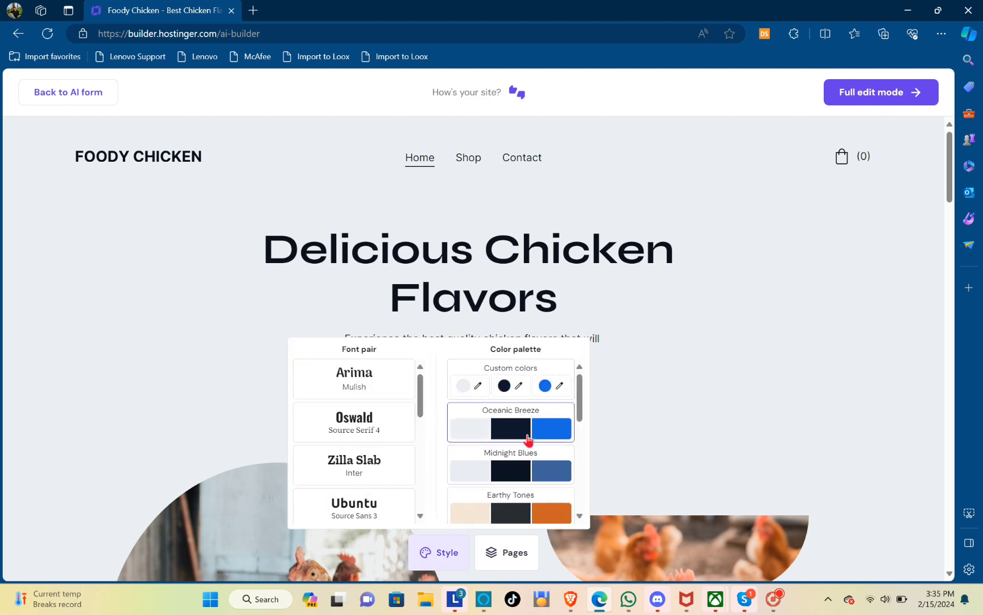
scroll(521, 466, "down", 1)
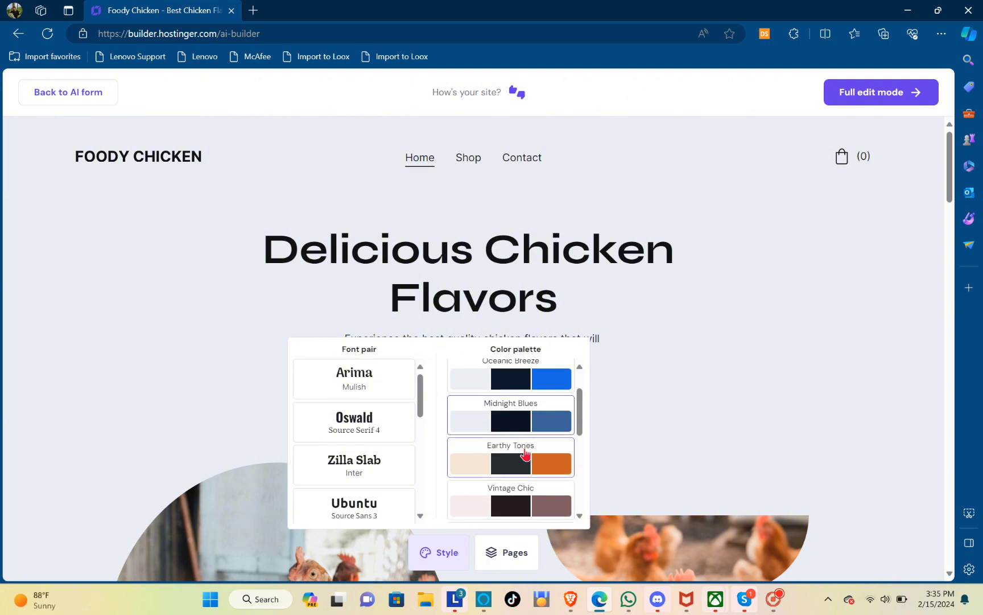
left_click(525, 454)
scroll(726, 275, "down", 20)
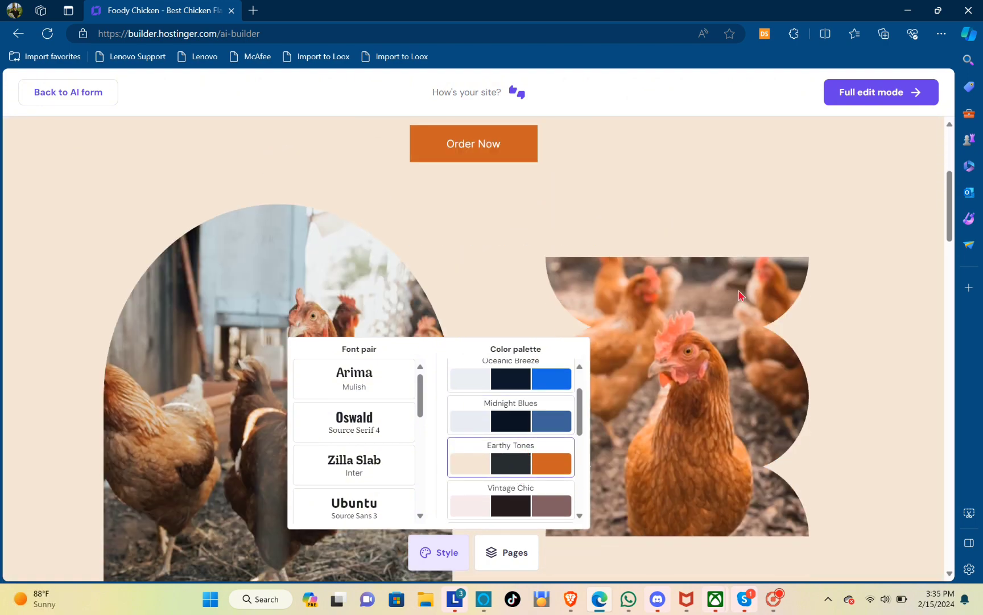
scroll(734, 334, "down", 8)
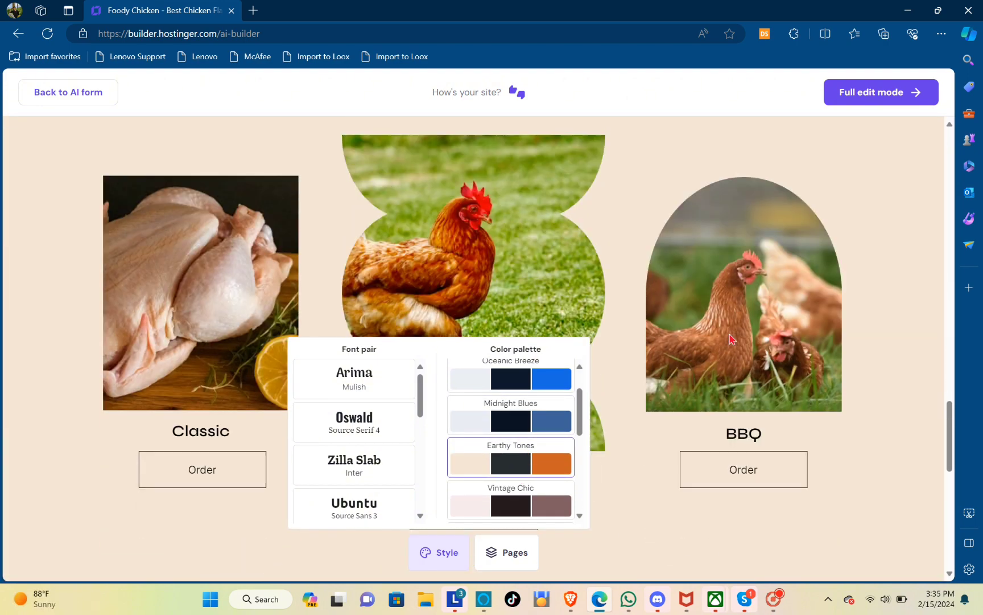
left_click(560, 514)
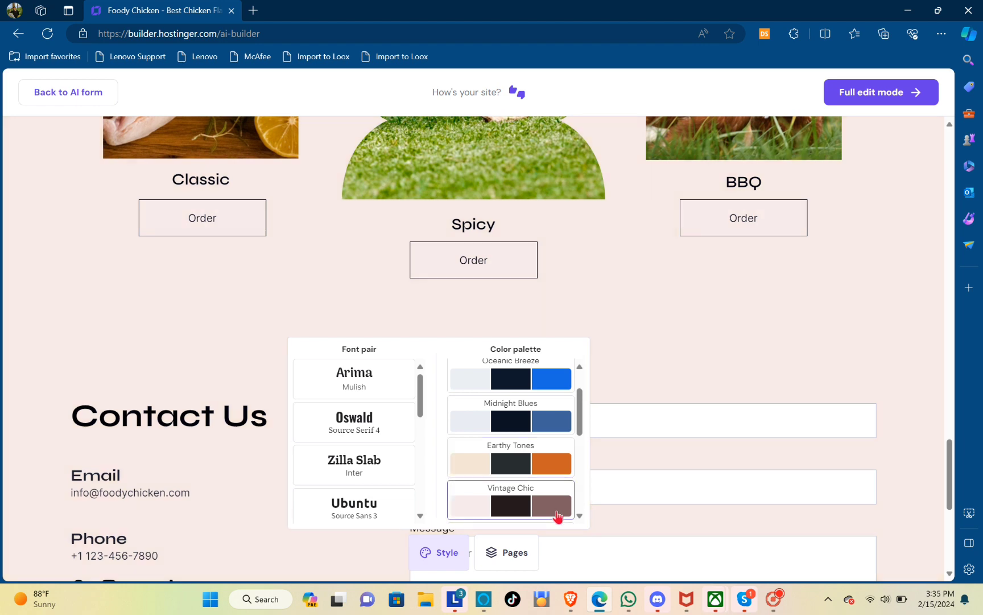
left_click(555, 455)
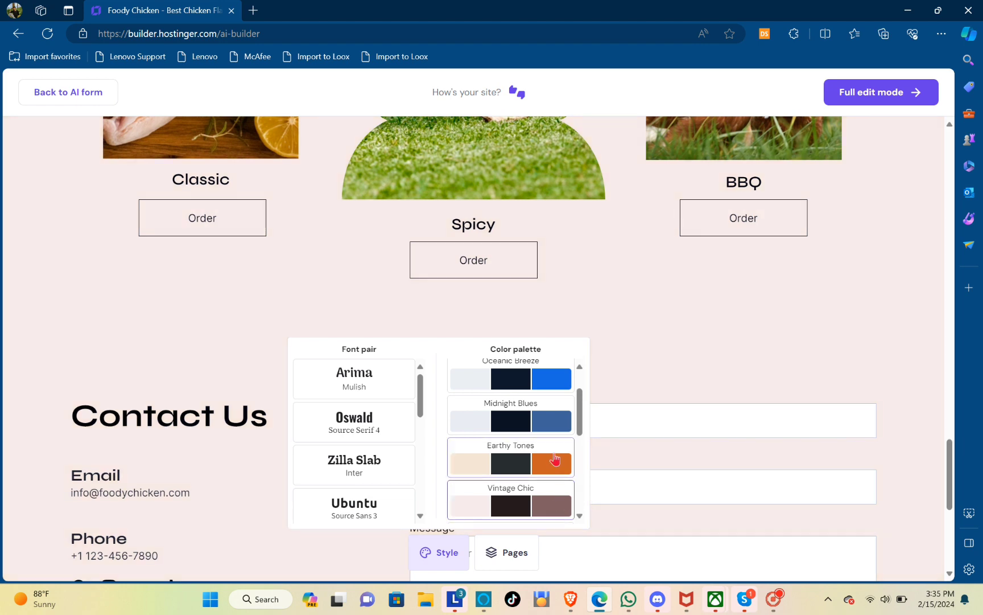
Check the list of site pages, then scroll back over the homepage.
left_click(515, 553)
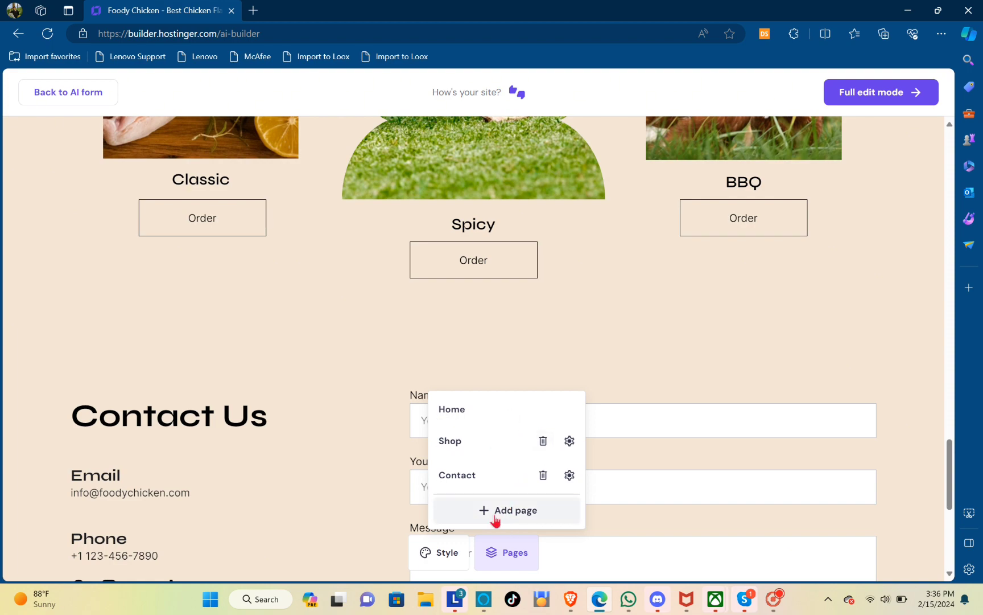
left_click(504, 362)
scroll(504, 361, "up", 15)
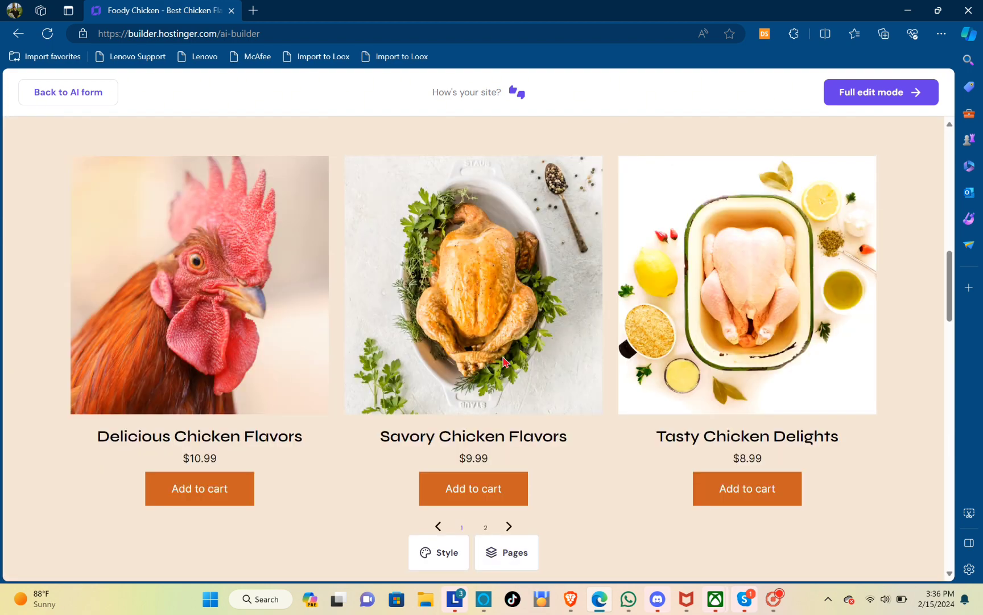
scroll(504, 361, "up", 10)
scroll(504, 362, "down", 1)
scroll(503, 361, "up", 1)
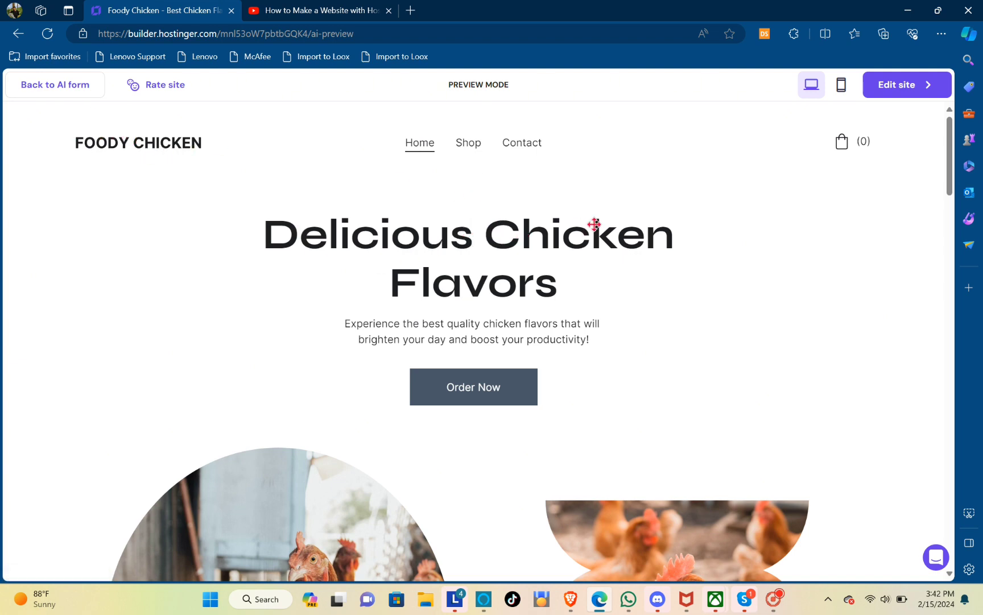
left_click_drag(745, 190, 769, 149)
left_click(704, 239)
right_click(692, 320)
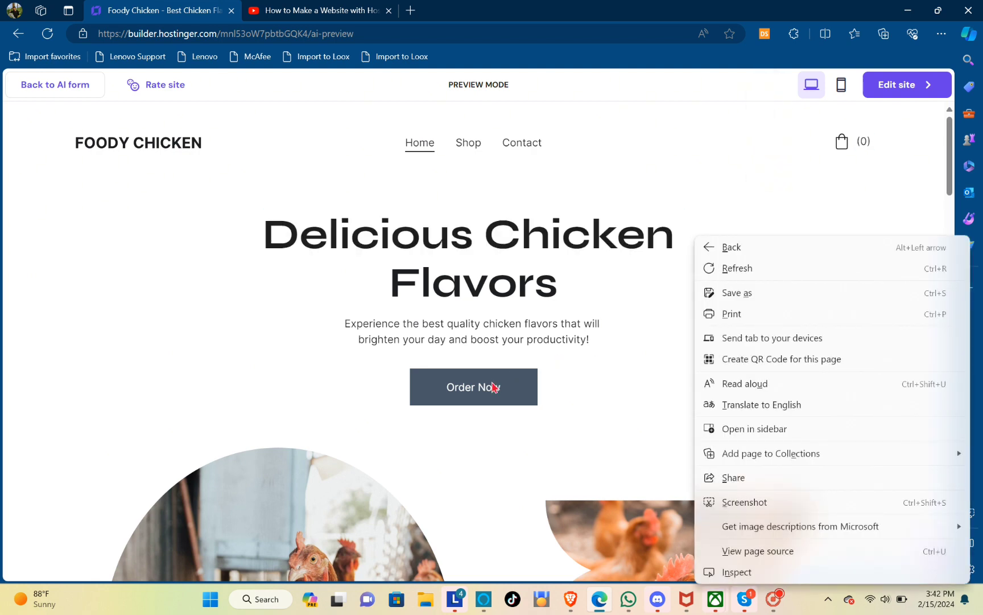
left_click(481, 317)
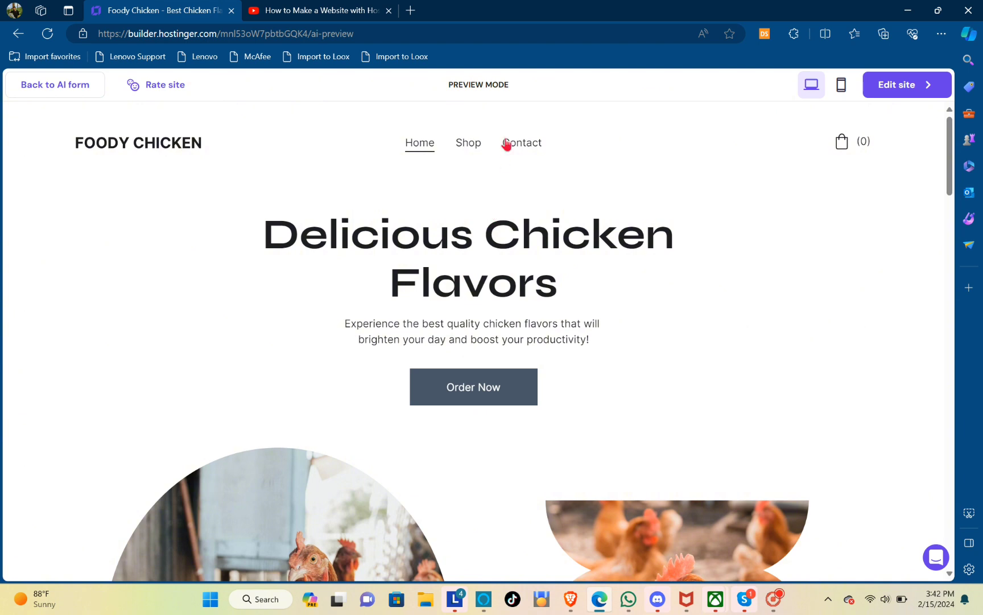
Return to the editor and select the hero heading, its paragraph, and the left arched hen photo.
left_click(890, 93)
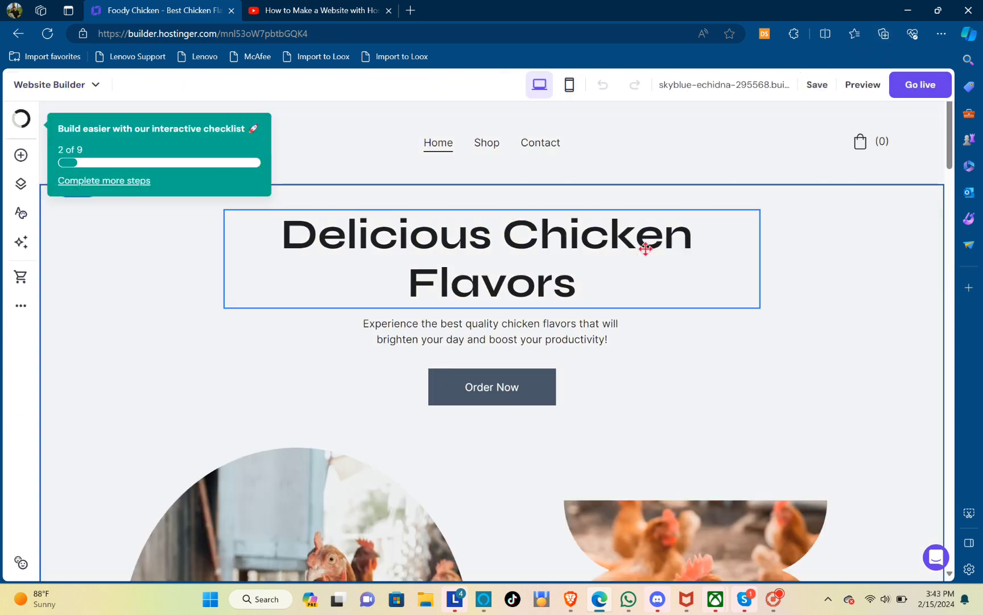
left_click(430, 246)
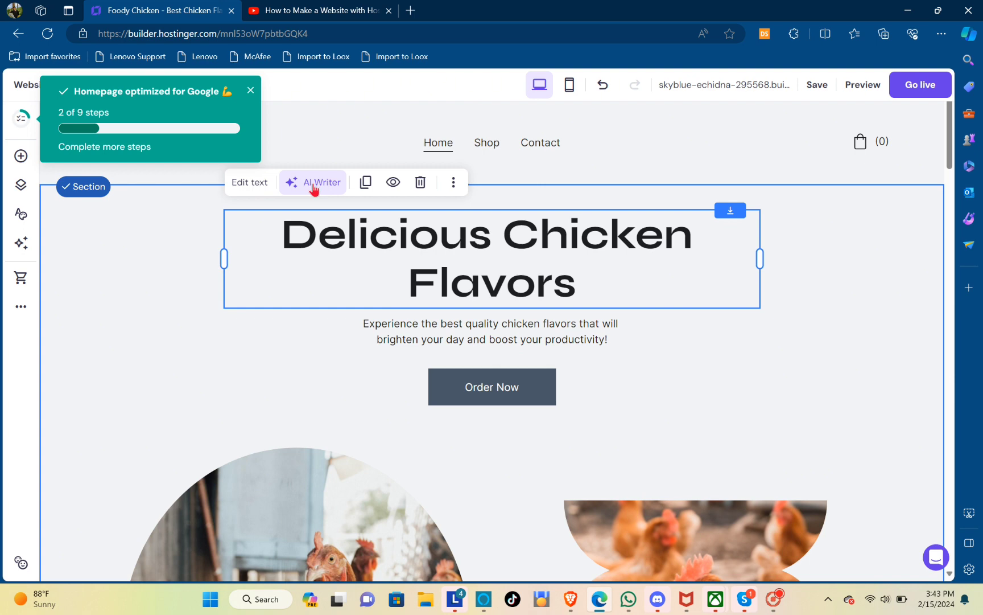
left_click(610, 336)
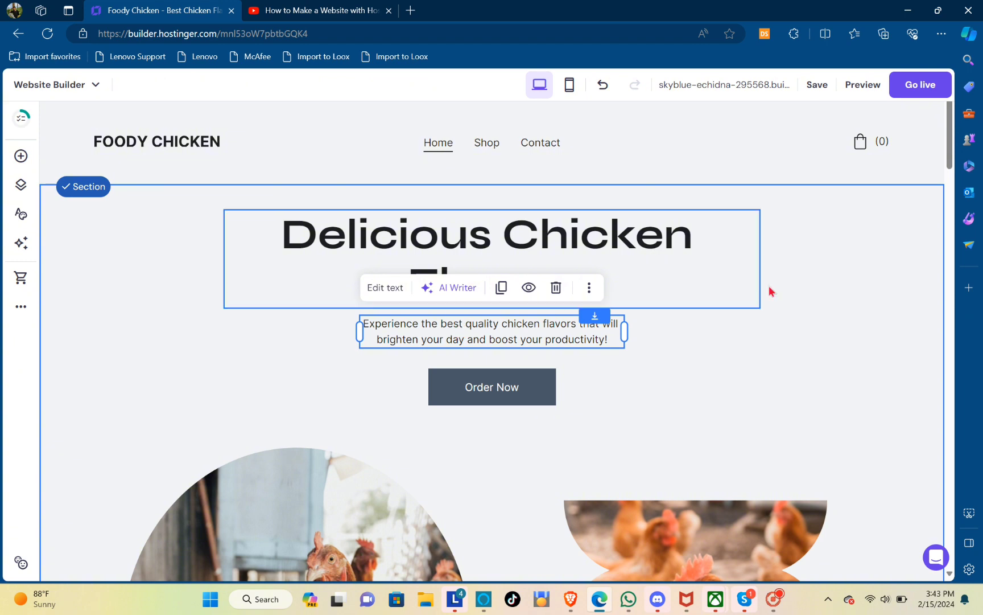
scroll(768, 285, "down", 5)
left_click(407, 331)
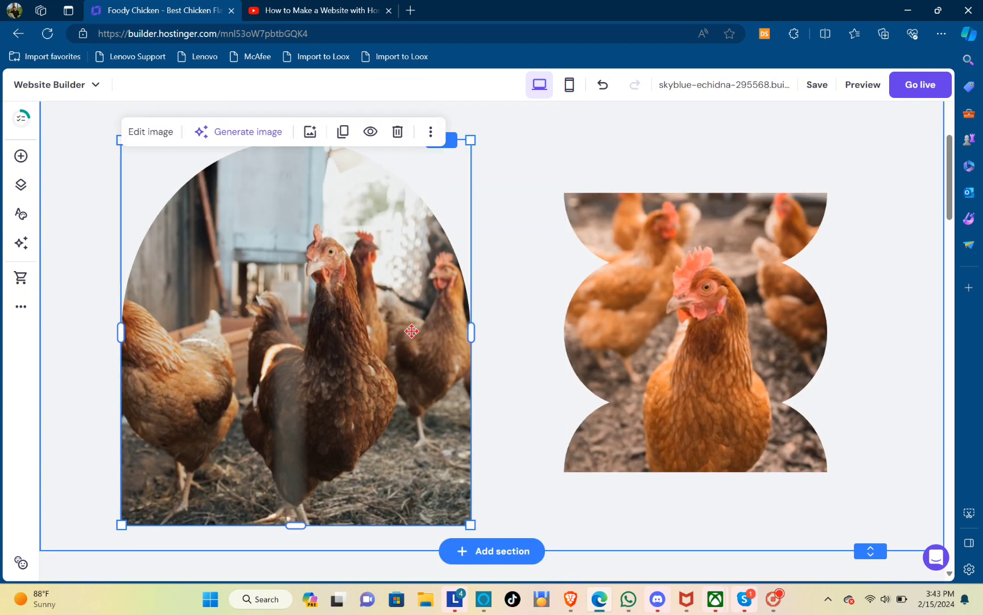
Start replacing the arched hen photo using Replace image in its Image settings.
left_click(159, 133)
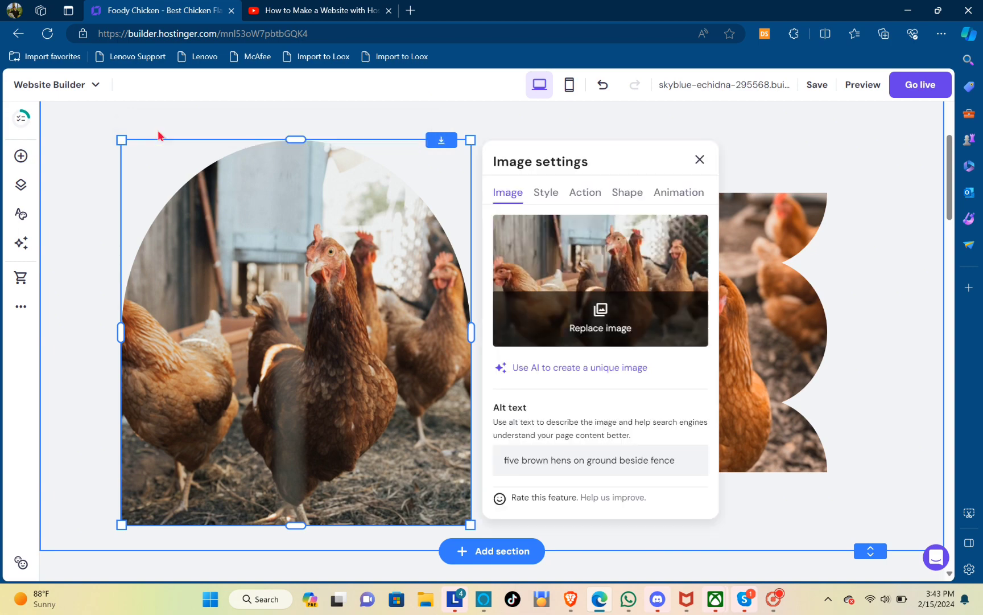
left_click(608, 326)
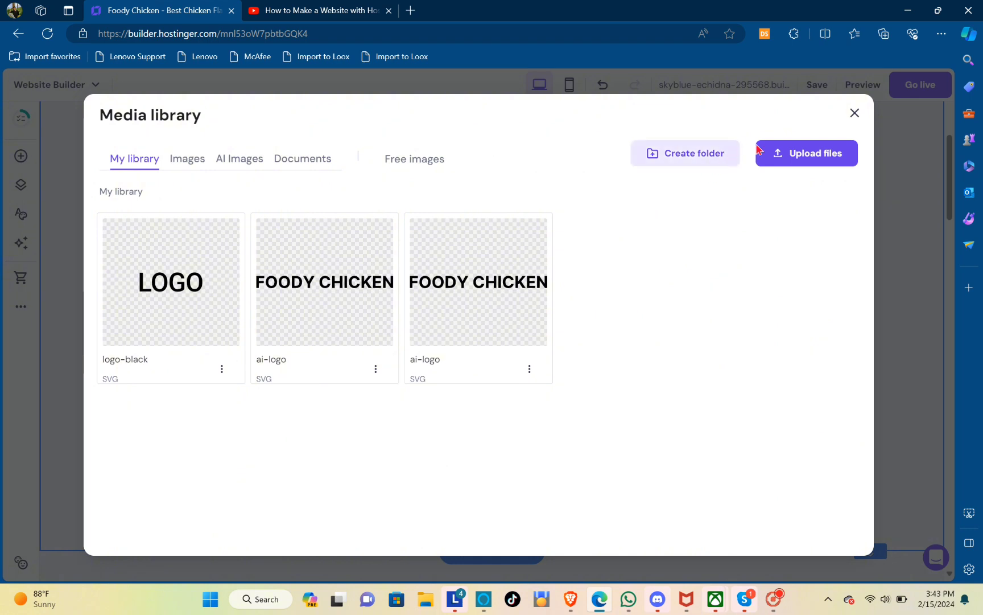
Upload the baked-chicken photo from the WORK > CHICKEN folder into the media library.
left_click(805, 159)
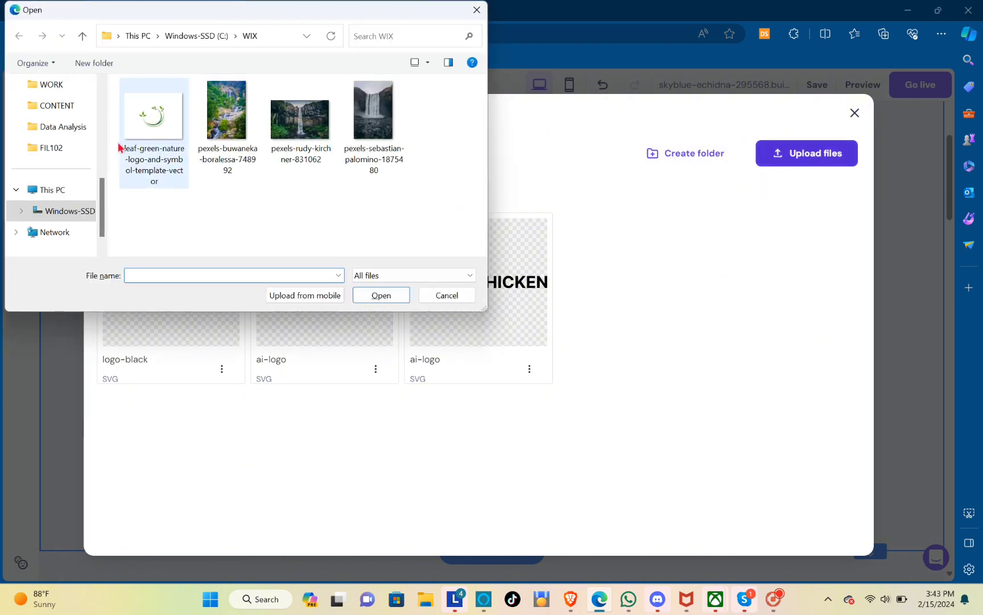
left_click(58, 91)
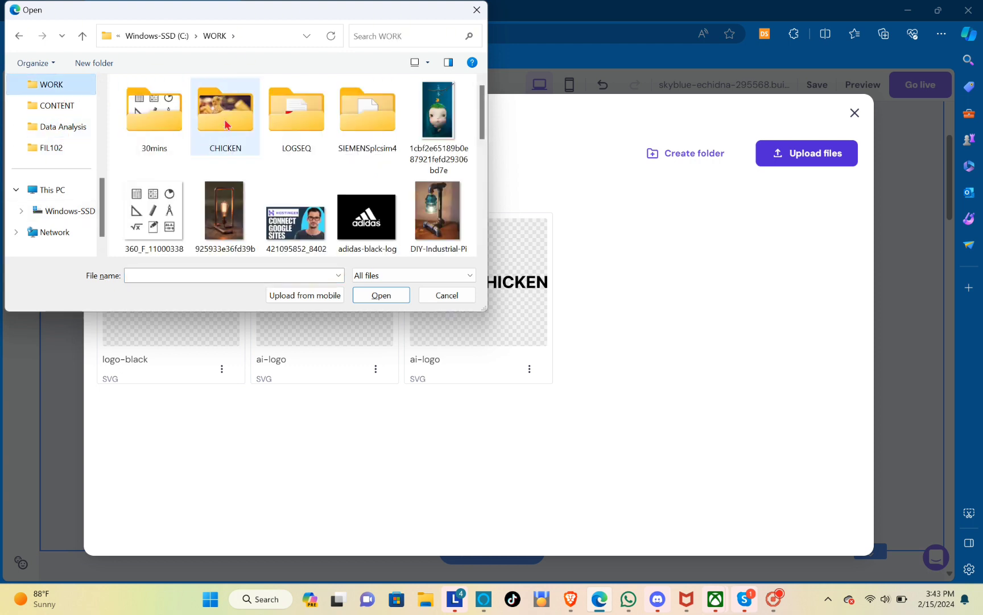
double_click(226, 124)
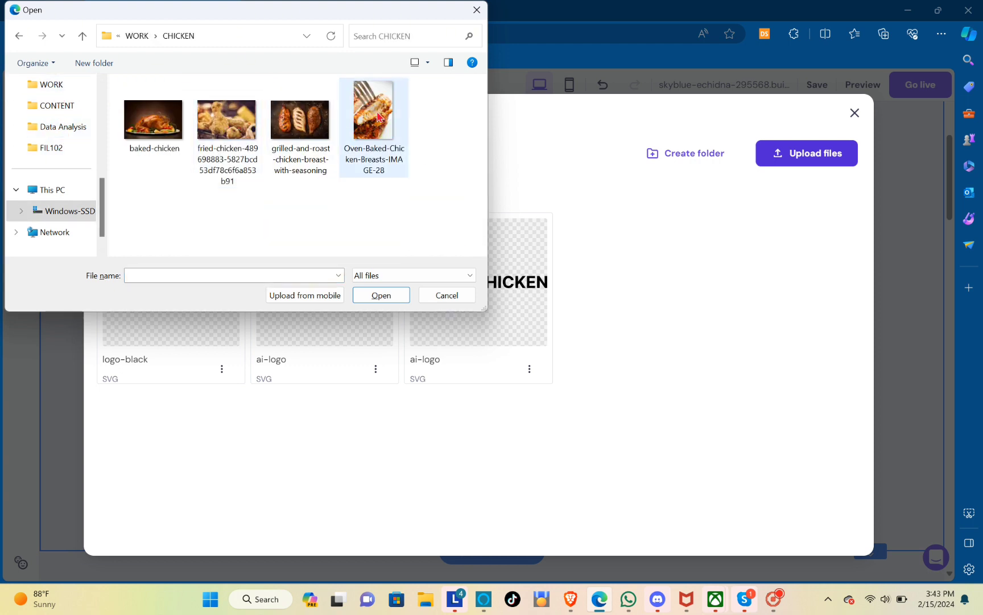
left_click(168, 139)
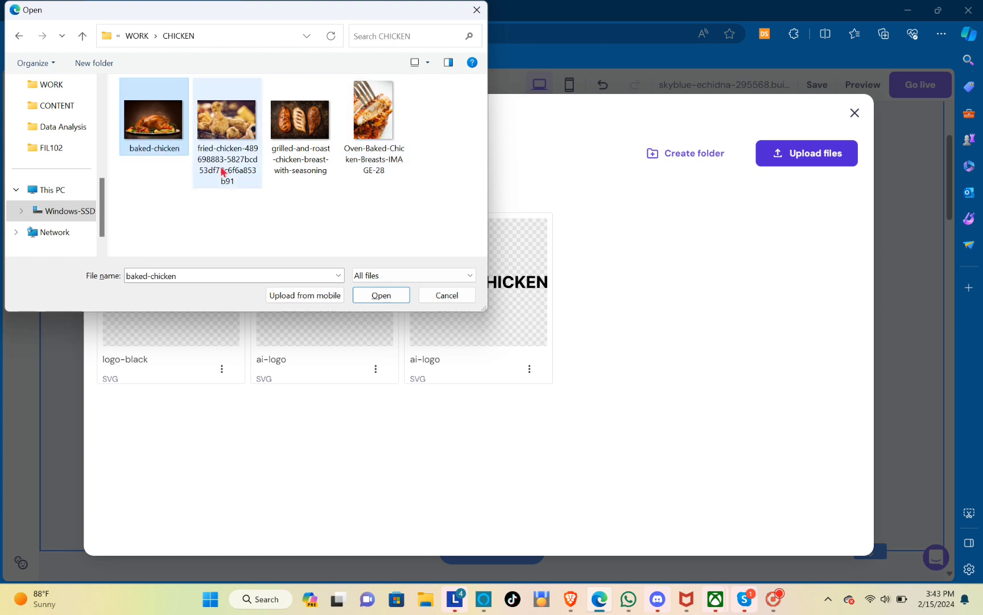
left_click(380, 295)
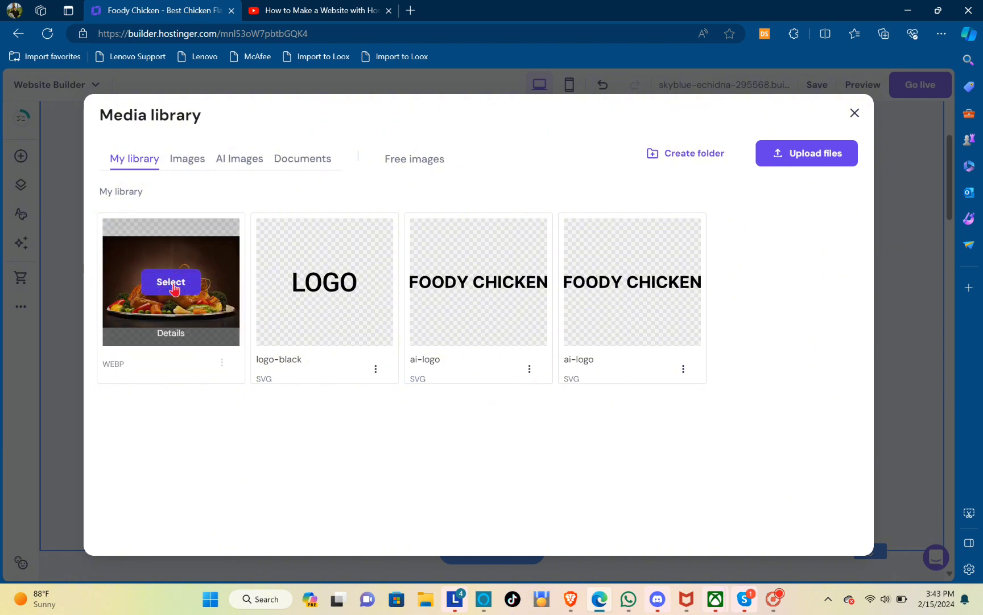
Swap in the roast chicken photo and shape it as an arch after trying circle and diamond.
left_click(172, 285)
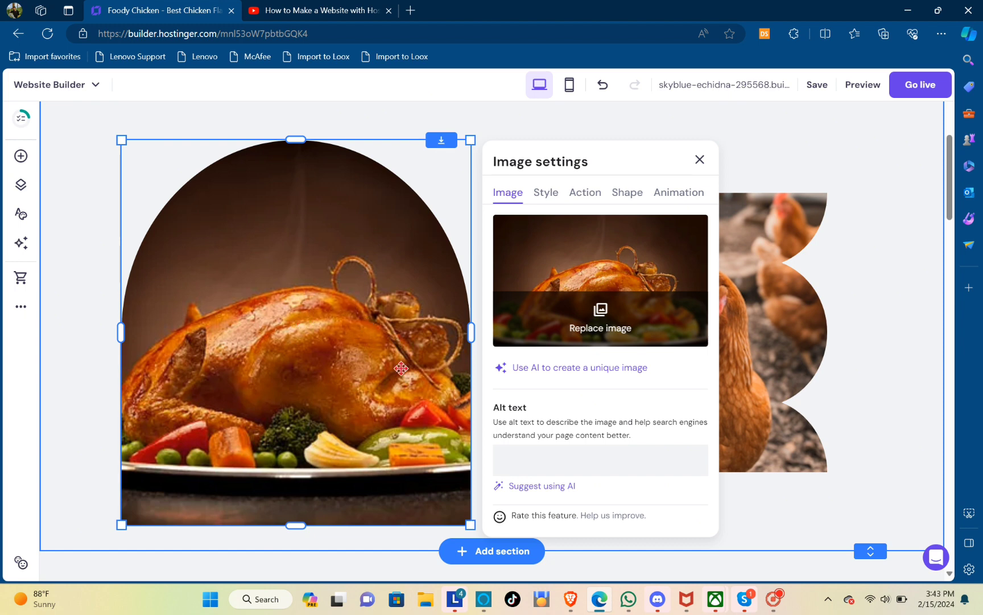
left_click(548, 196)
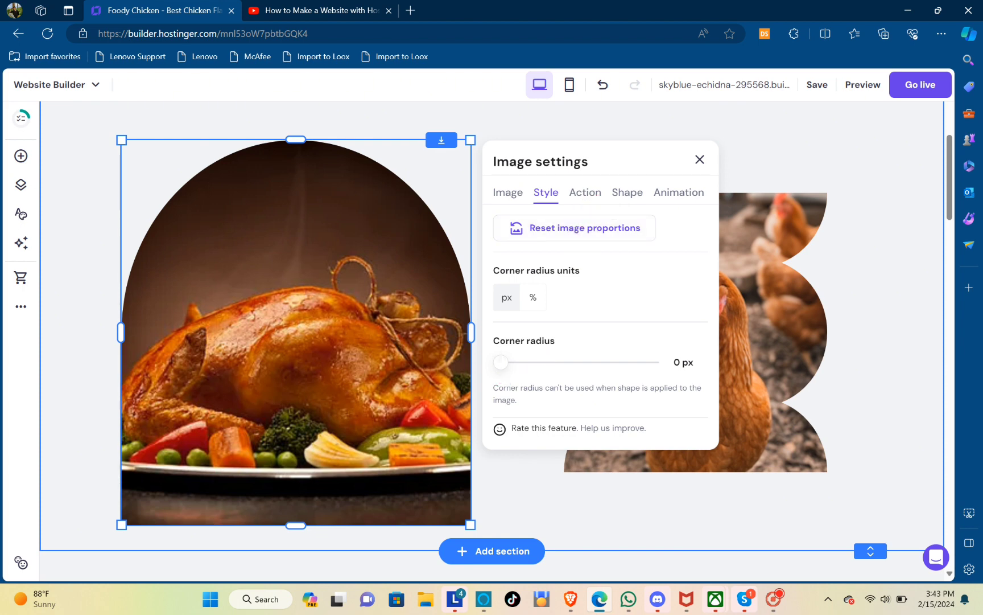
left_click(586, 194)
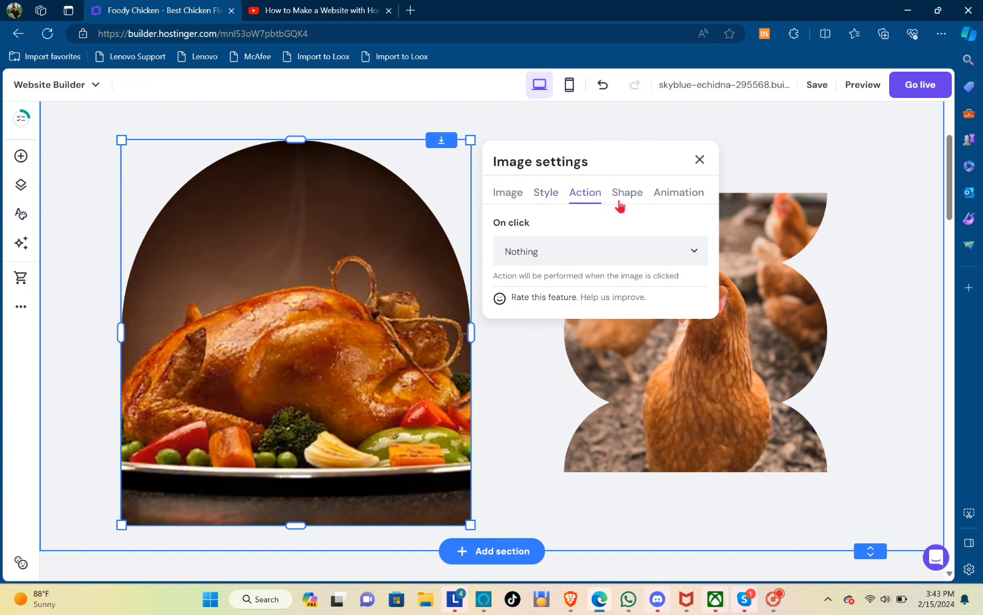
left_click(625, 196)
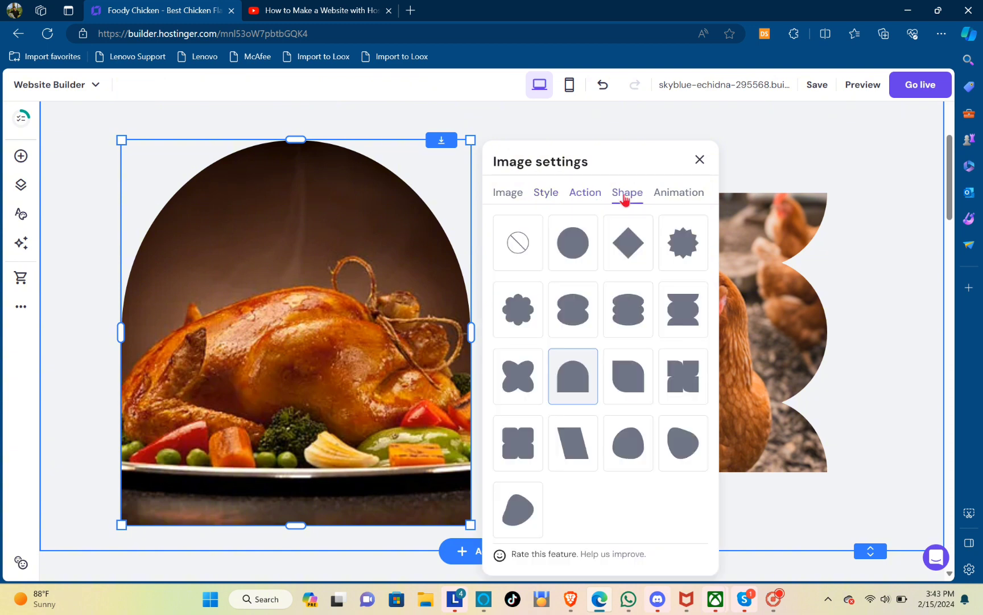
left_click(569, 248)
left_click(629, 246)
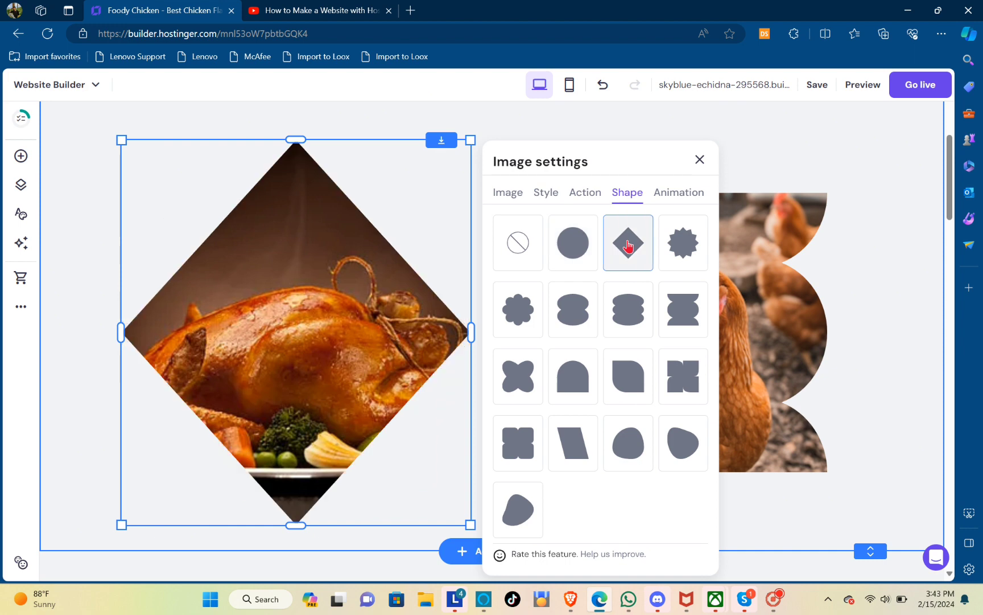
left_click(575, 393)
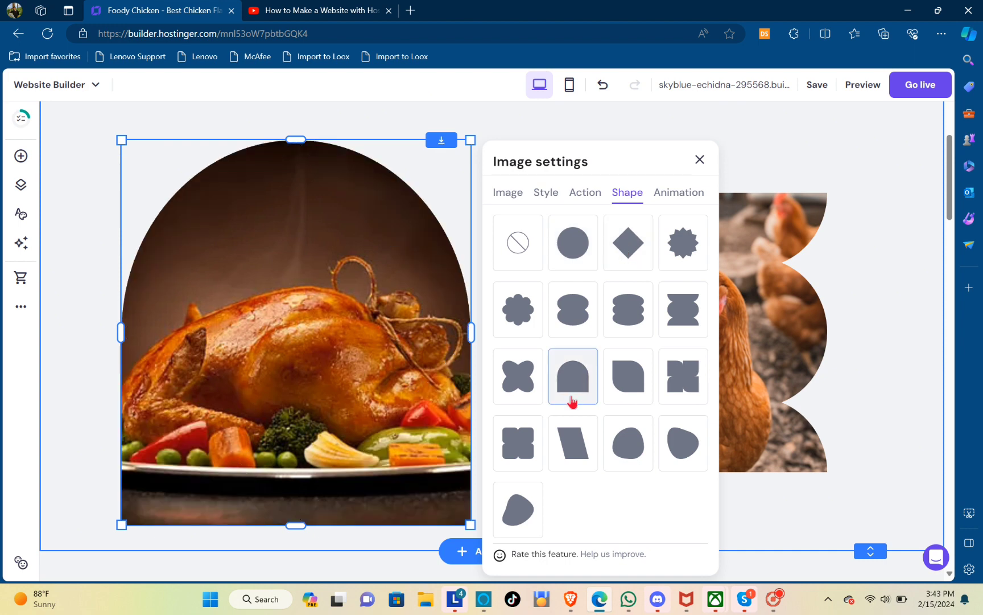
Give the image a Fade animation after previewing scale-in and slide-in, and close Image settings.
left_click(659, 196)
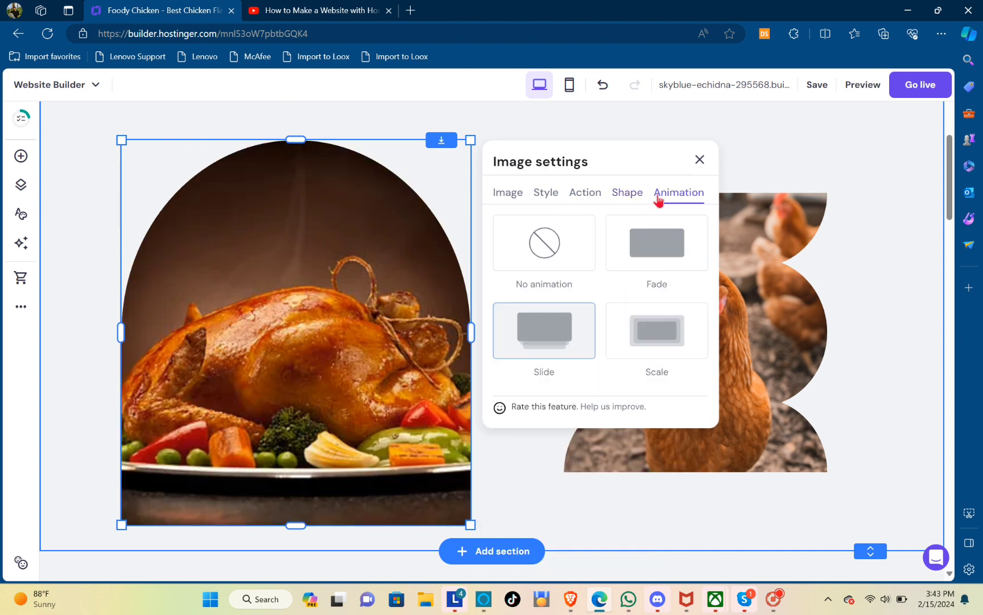
left_click(652, 269)
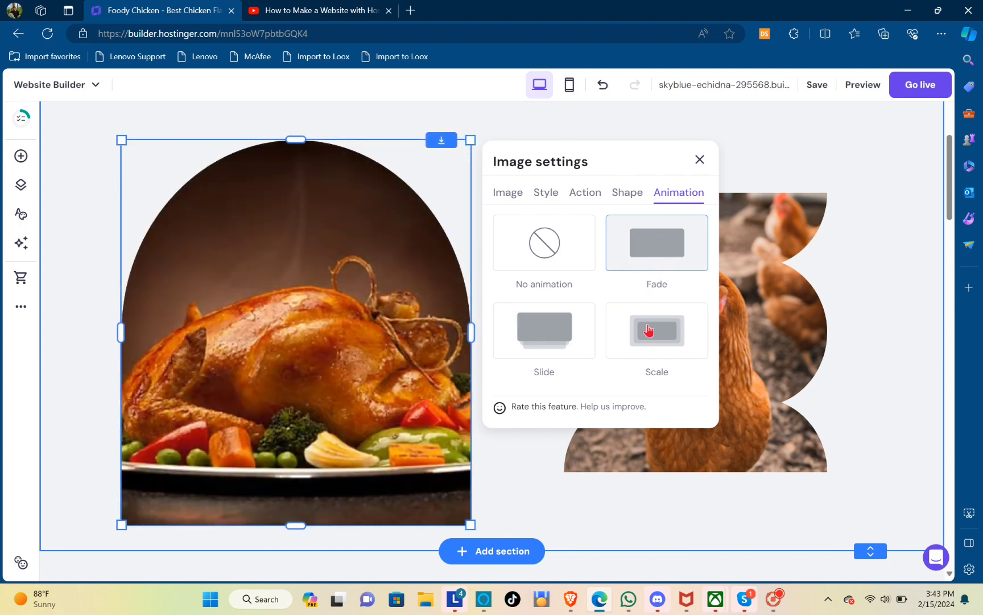
left_click(646, 330)
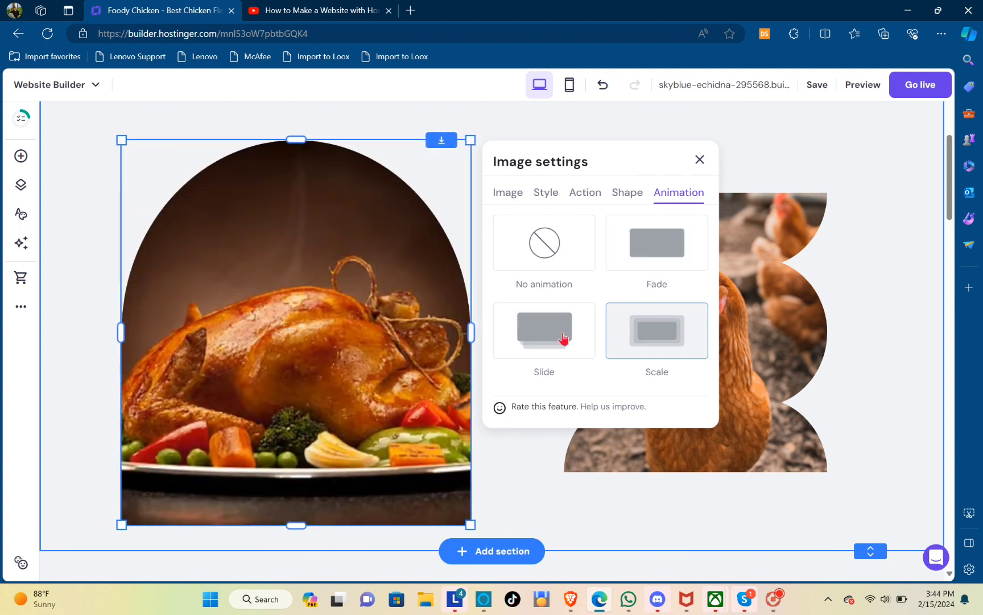
left_click(563, 338)
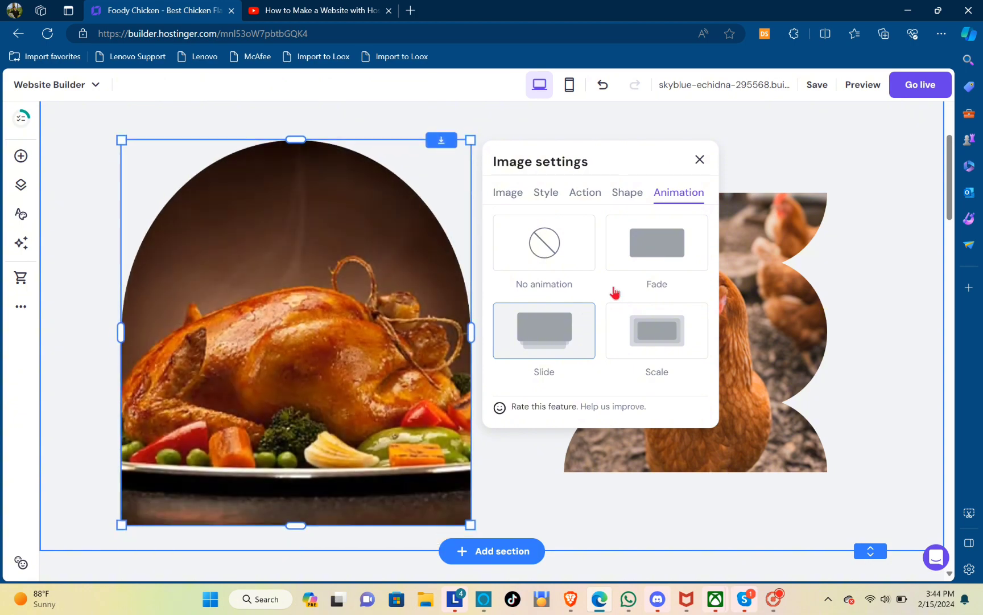
left_click(656, 246)
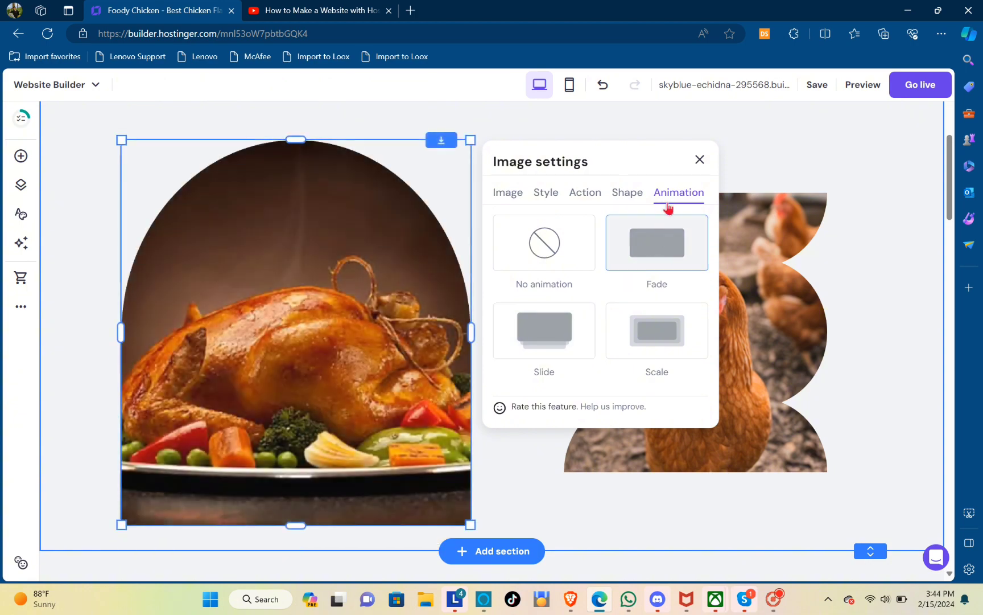
left_click(700, 161)
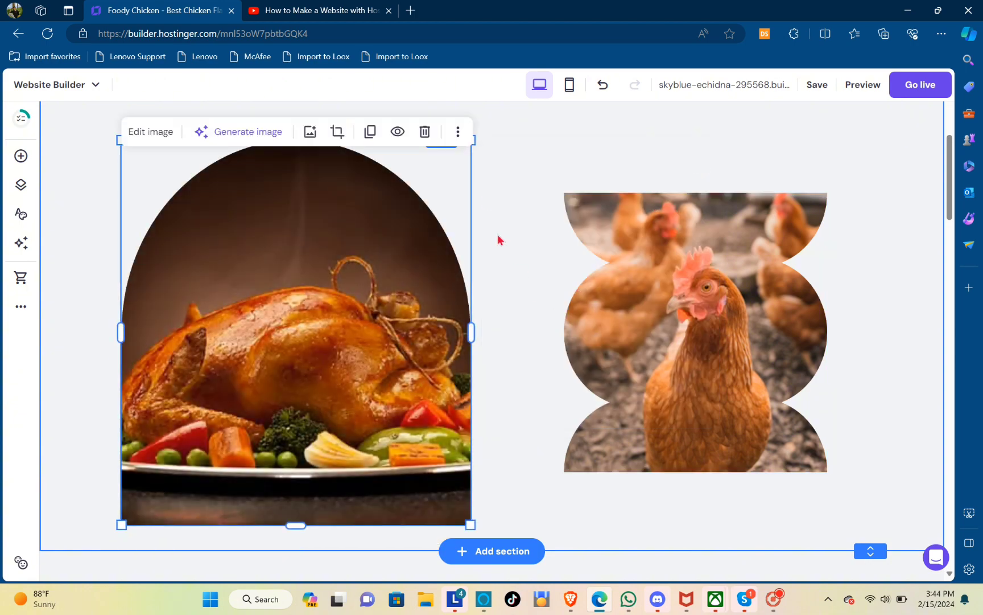
Edit the Delicious Chicken Flavors heading text and confirm its Heading 1 style is unchanged.
scroll(607, 165, "up", 5)
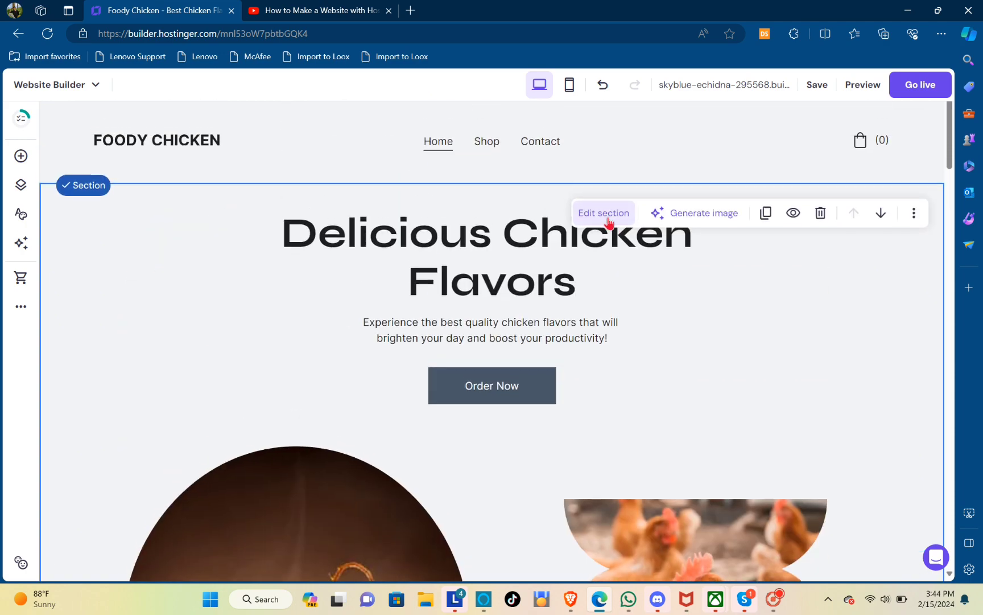
left_click(499, 277)
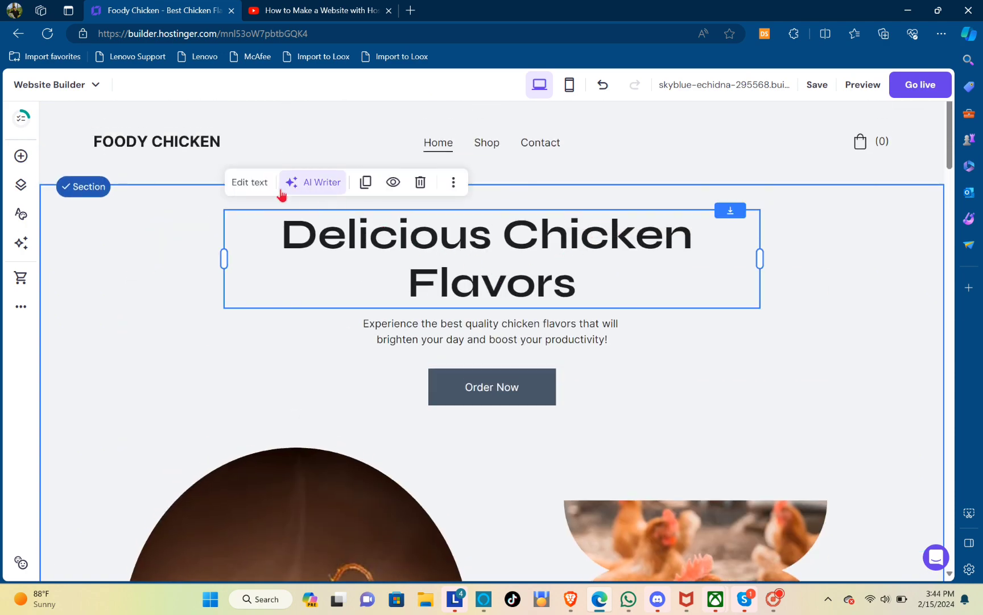
left_click(258, 186)
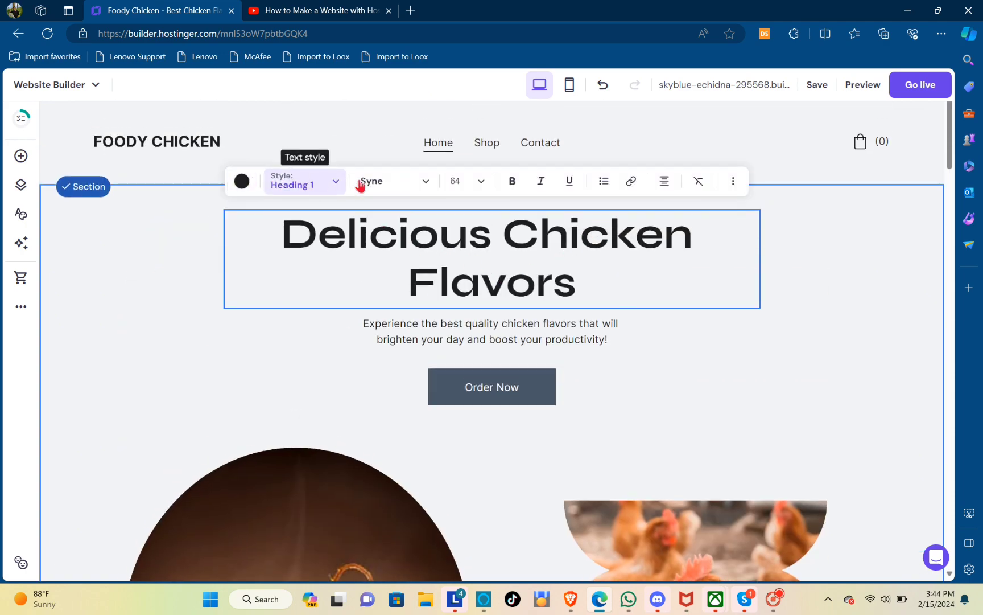
left_click(334, 184)
left_click(336, 184)
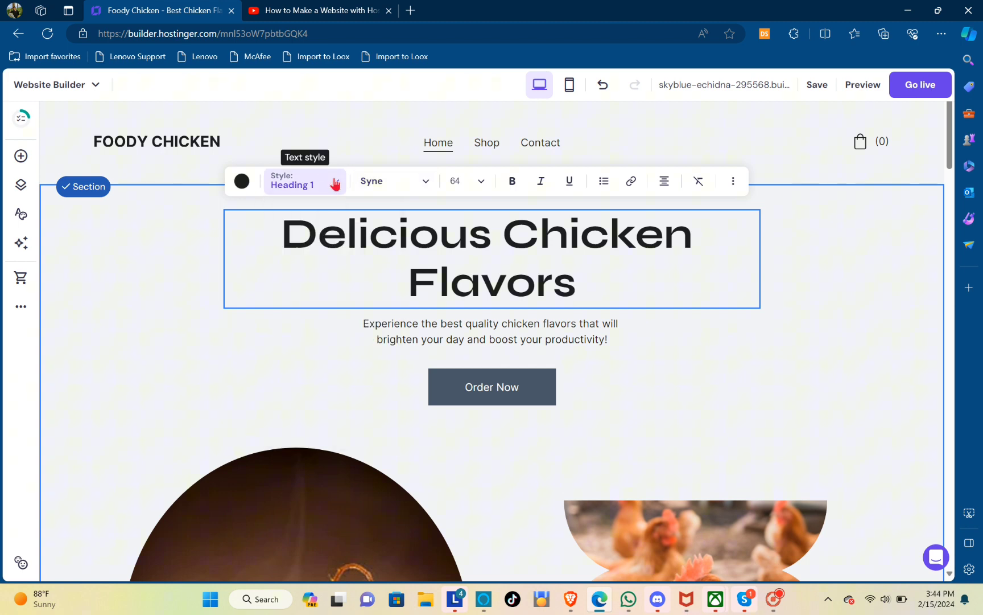
Check that the heading keeps the Syne font, size 64 and its extra text options.
left_click(424, 191)
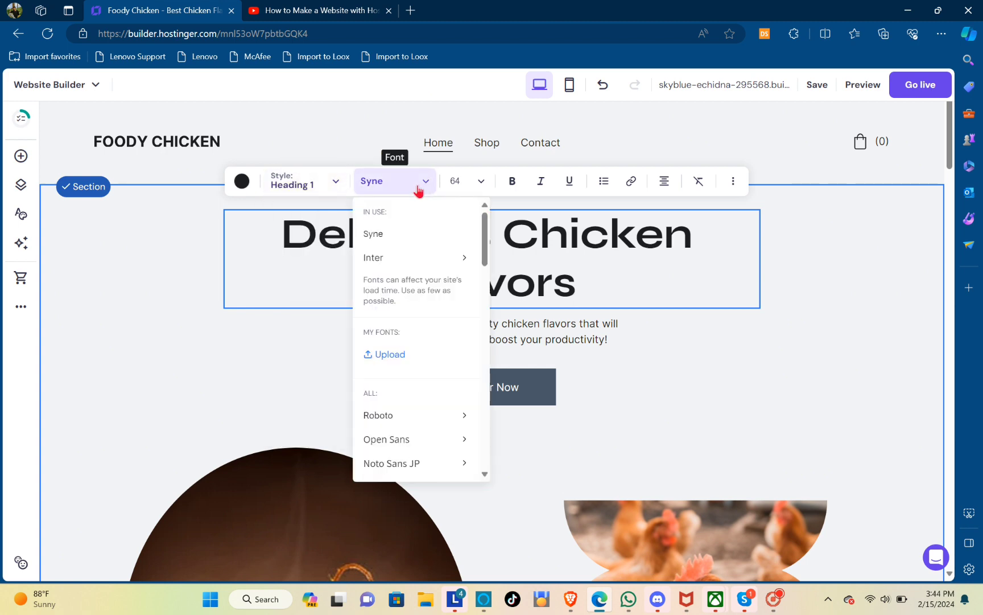
left_click(422, 183)
left_click(492, 191)
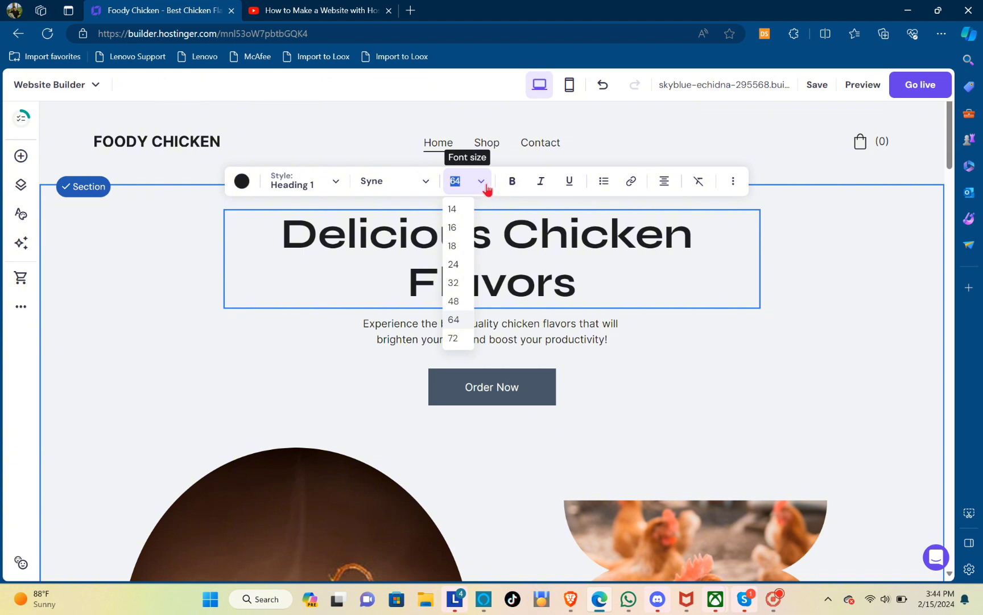
left_click(484, 183)
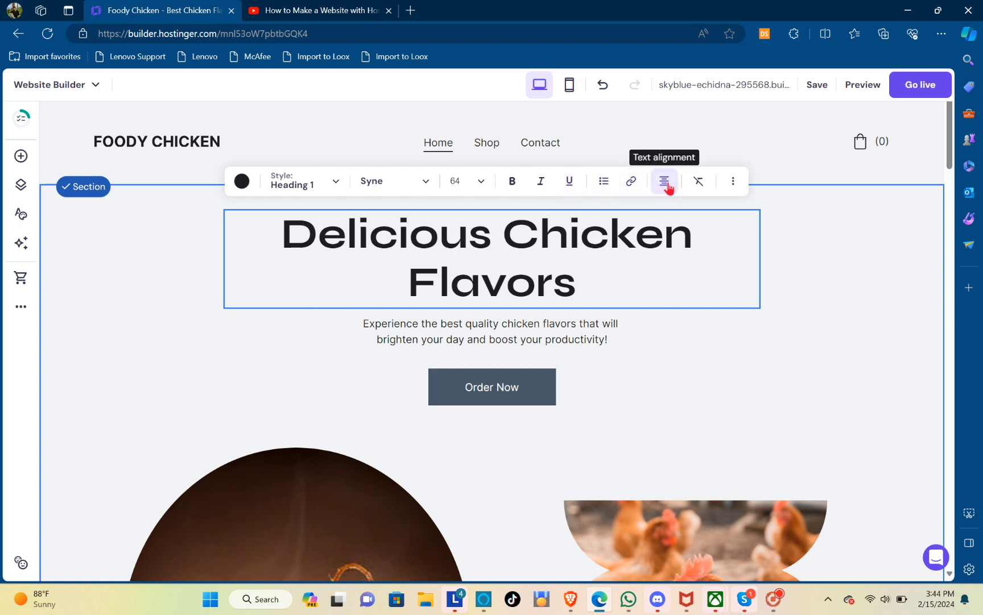
left_click(744, 189)
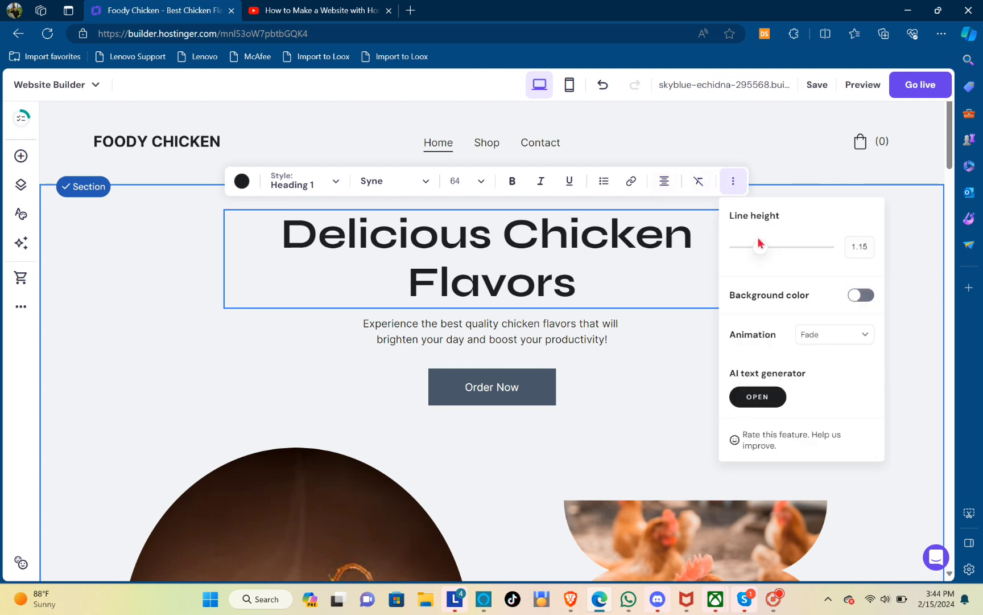
left_click(729, 182)
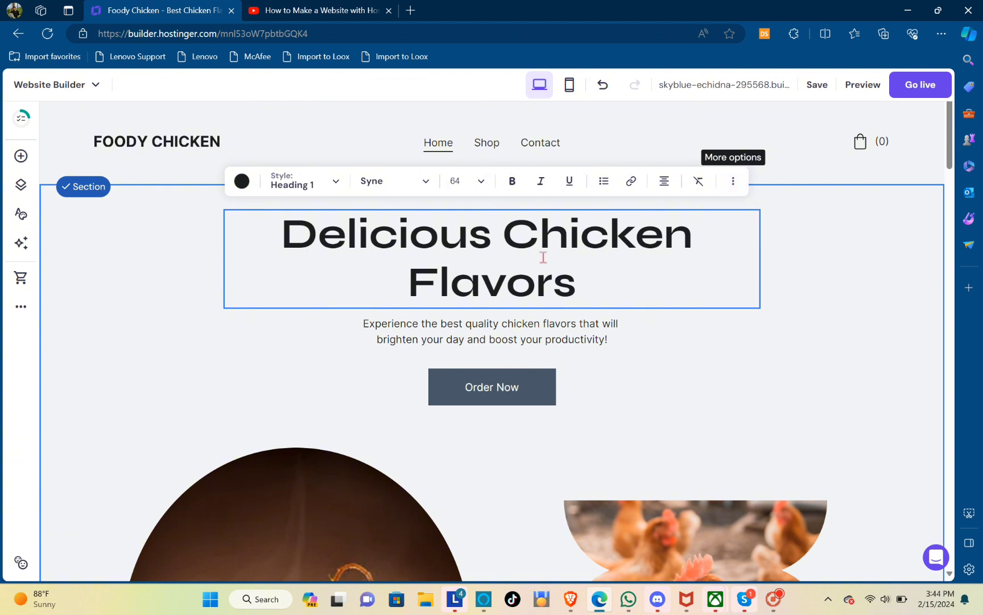
scroll(494, 284, "down", 3)
scroll(475, 216, "up", 3)
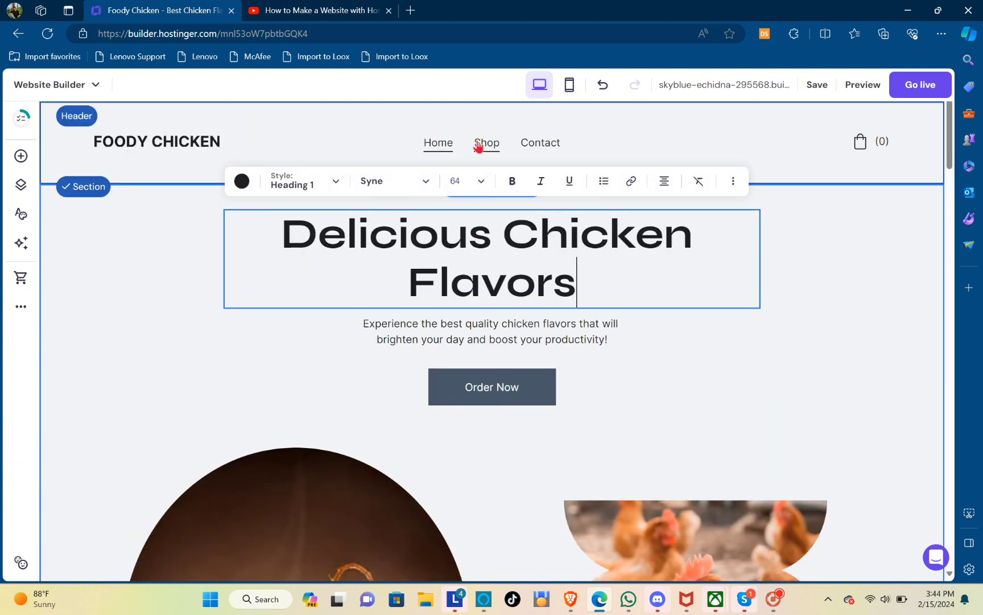
Preview the Shop and Contact pages, then return to Home and scroll down it.
left_click(485, 143)
left_click(542, 149)
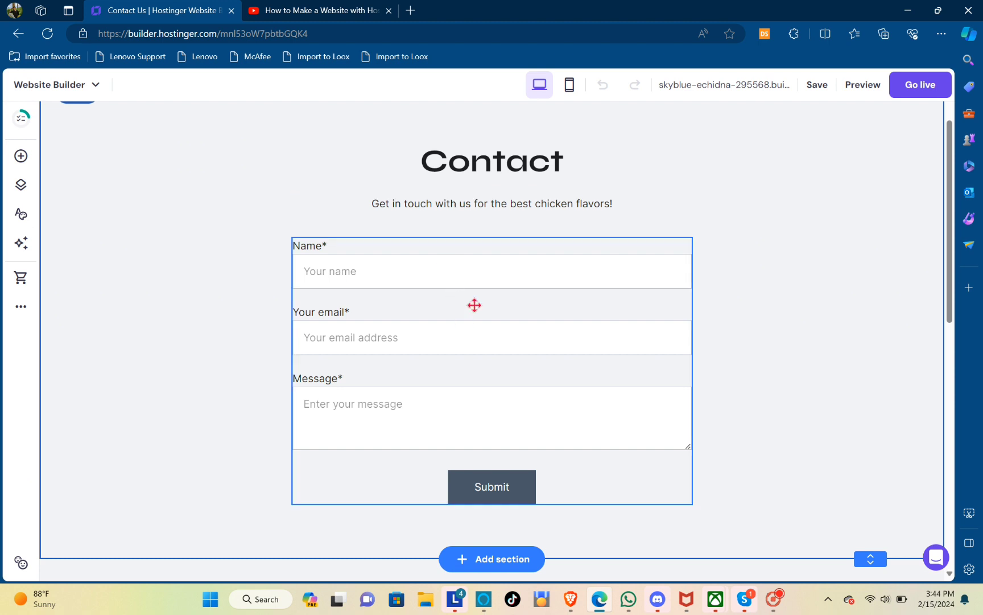
scroll(478, 285, "up", 2)
left_click(492, 149)
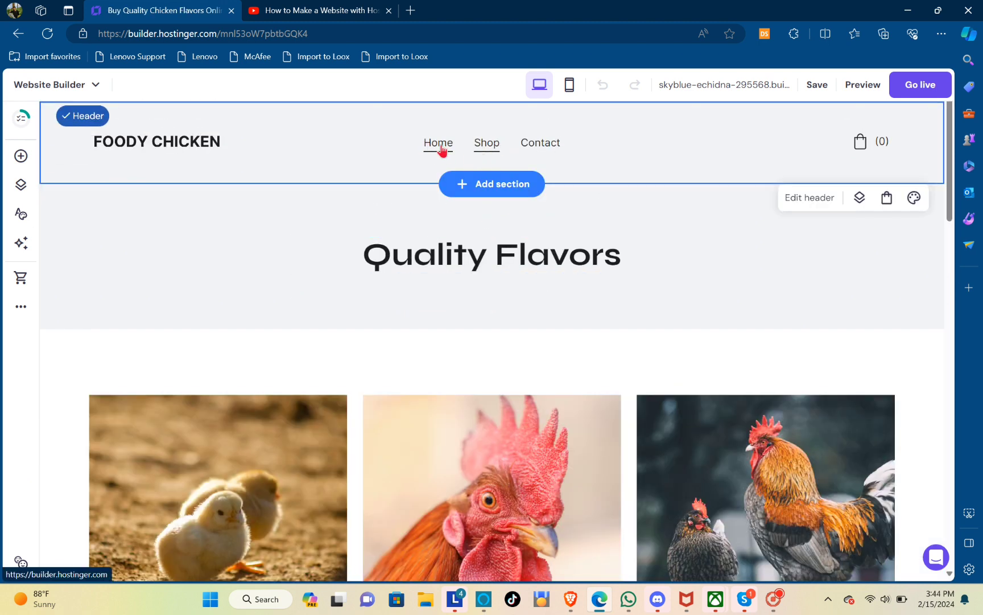
left_click(442, 147)
scroll(457, 255, "down", 5)
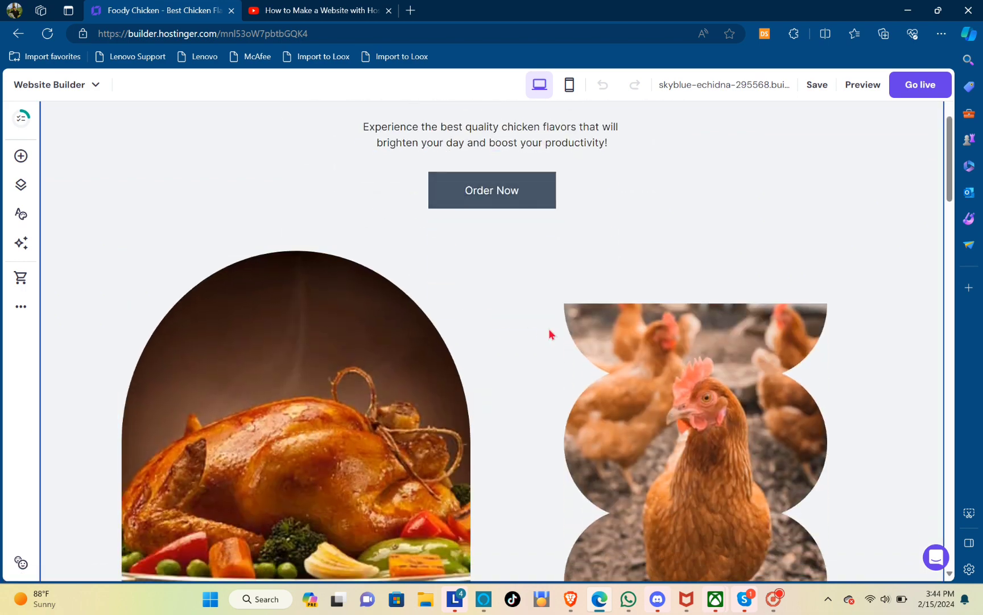
scroll(550, 334, "down", 10)
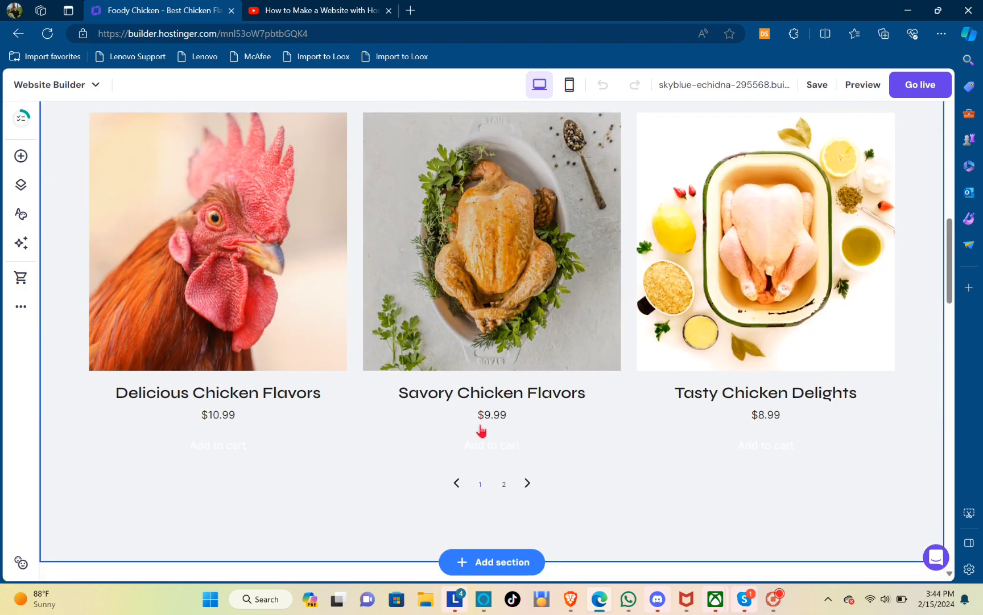
scroll(481, 427, "down", 4)
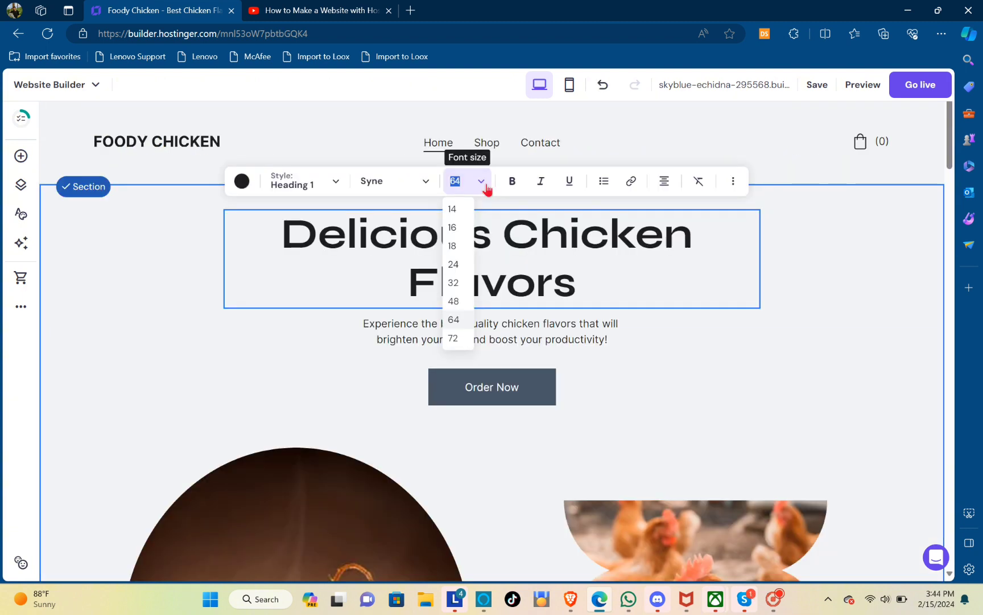
Keep the Home heading at size 64, check its line height and animation, then view Shop.
left_click(488, 188)
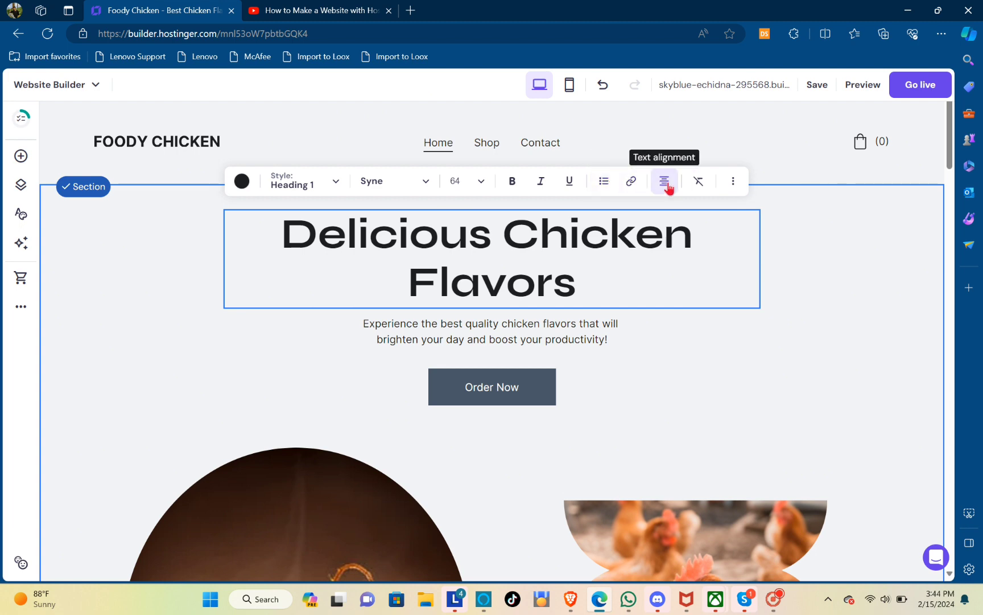
left_click(744, 189)
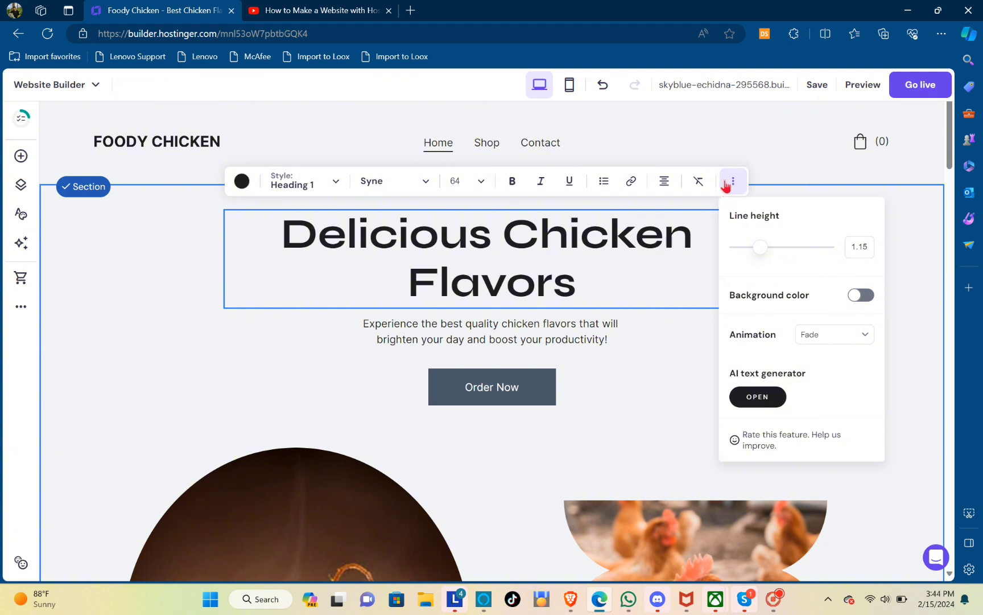
left_click(725, 186)
scroll(495, 294, "down", 2)
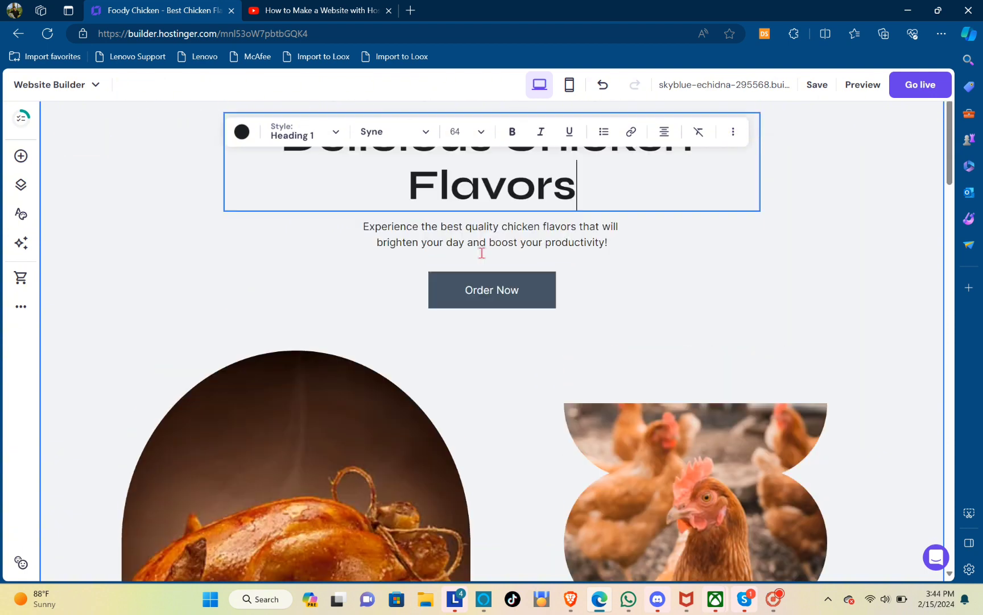
scroll(481, 252, "up", 2)
left_click(484, 144)
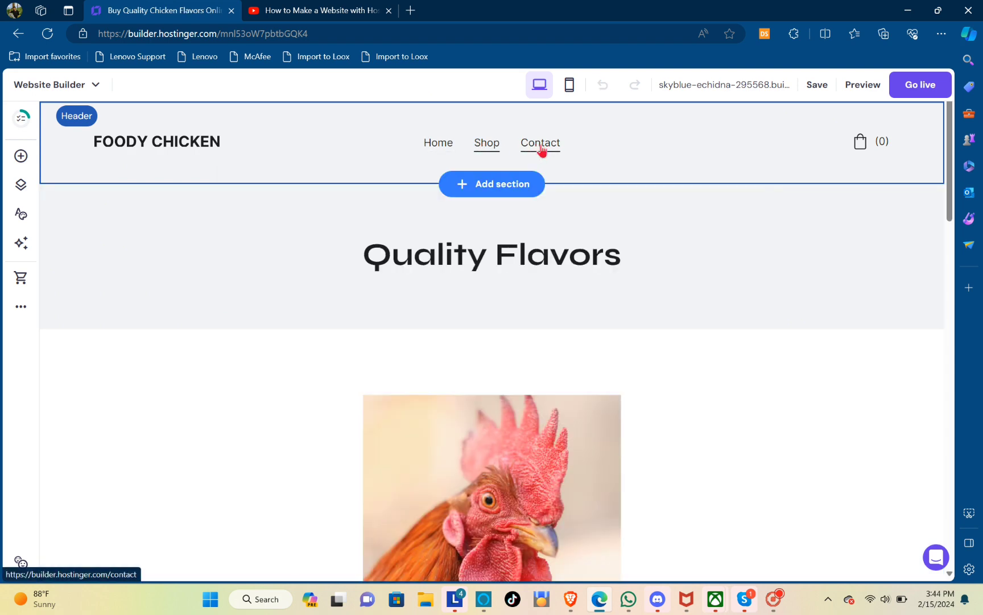
Visit the Contact and Shop pages, then scroll the Home page down to the customer section.
left_click(540, 147)
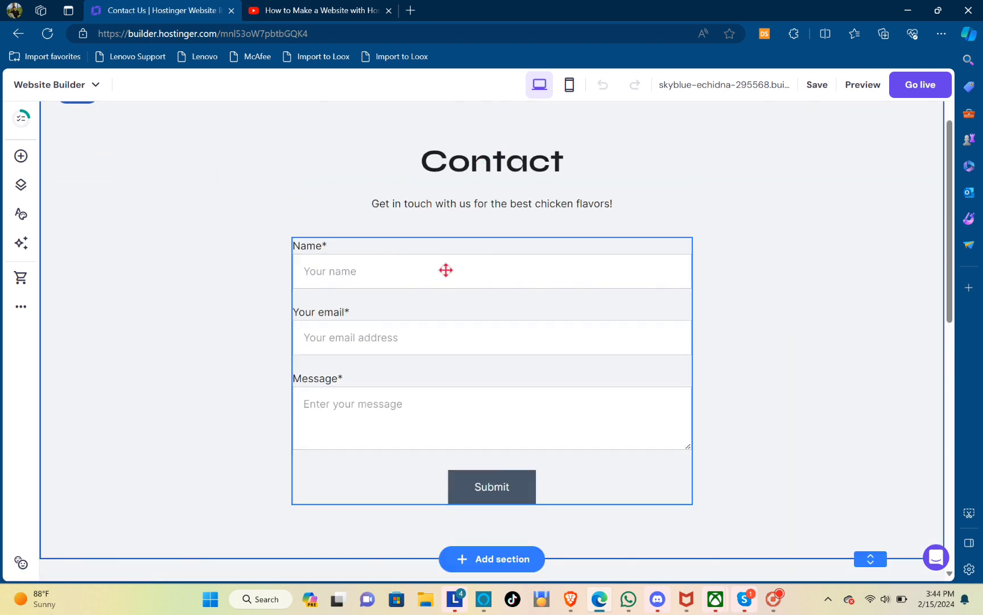
scroll(481, 293, "up", 2)
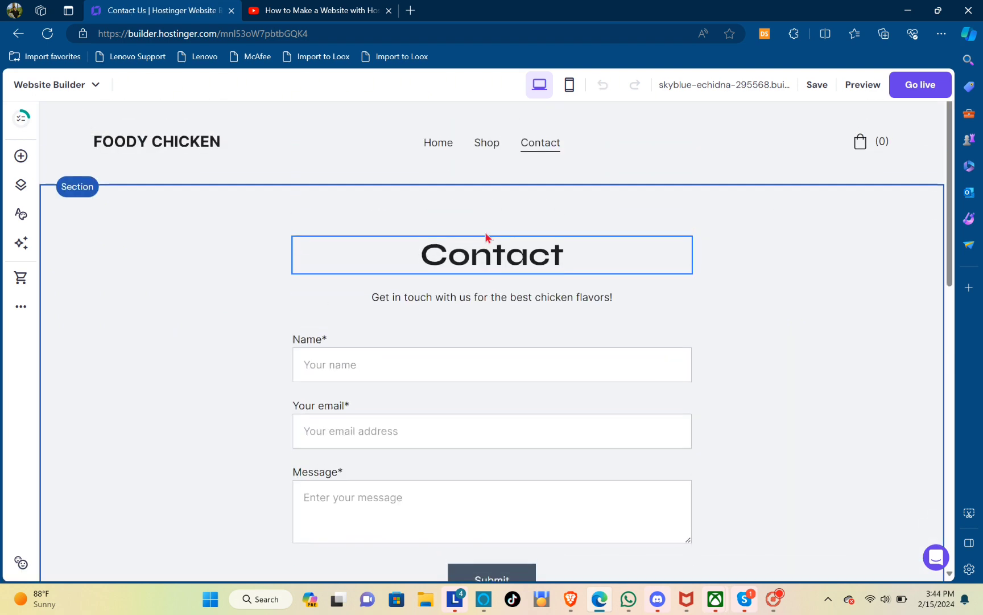
left_click(490, 148)
left_click(490, 148)
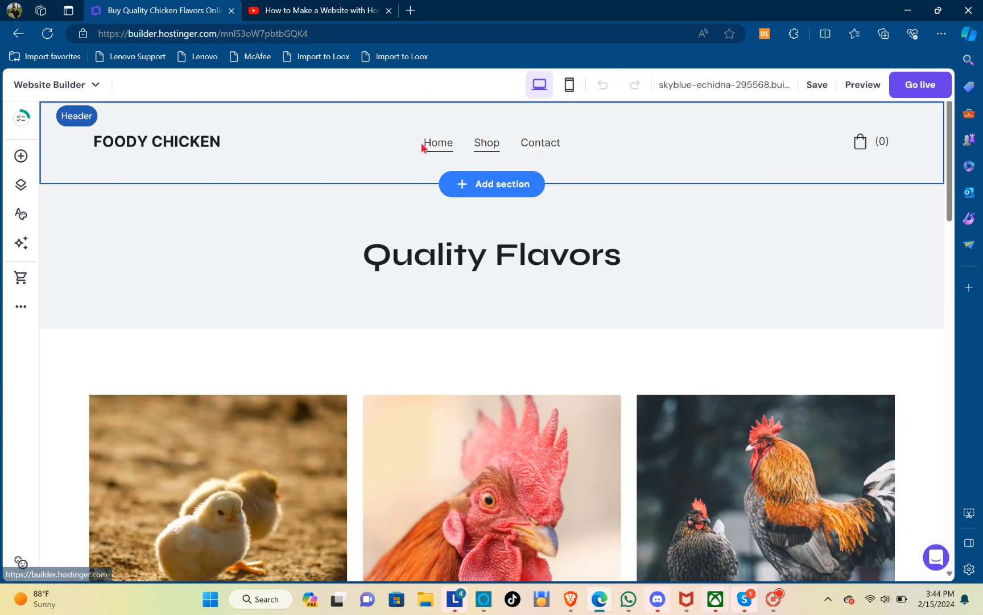
left_click(442, 147)
scroll(449, 199, "down", 5)
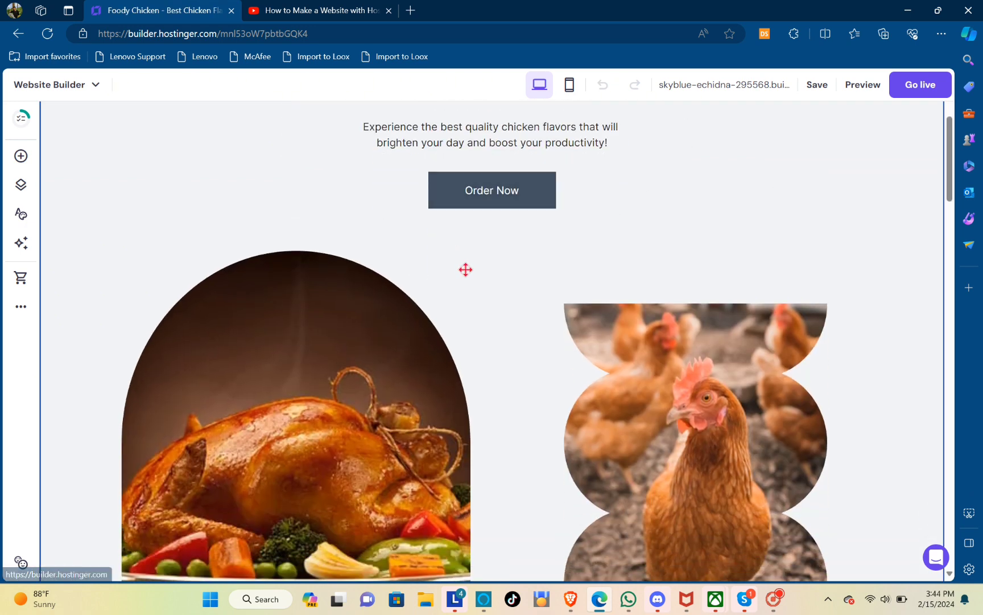
scroll(555, 337, "down", 5)
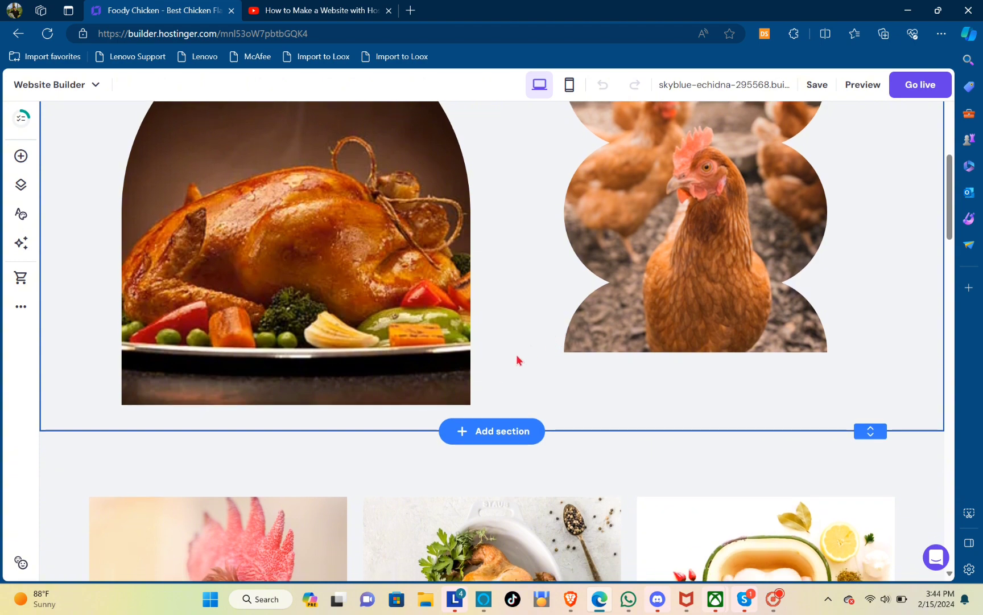
scroll(518, 361, "down", 5)
scroll(481, 432, "down", 4)
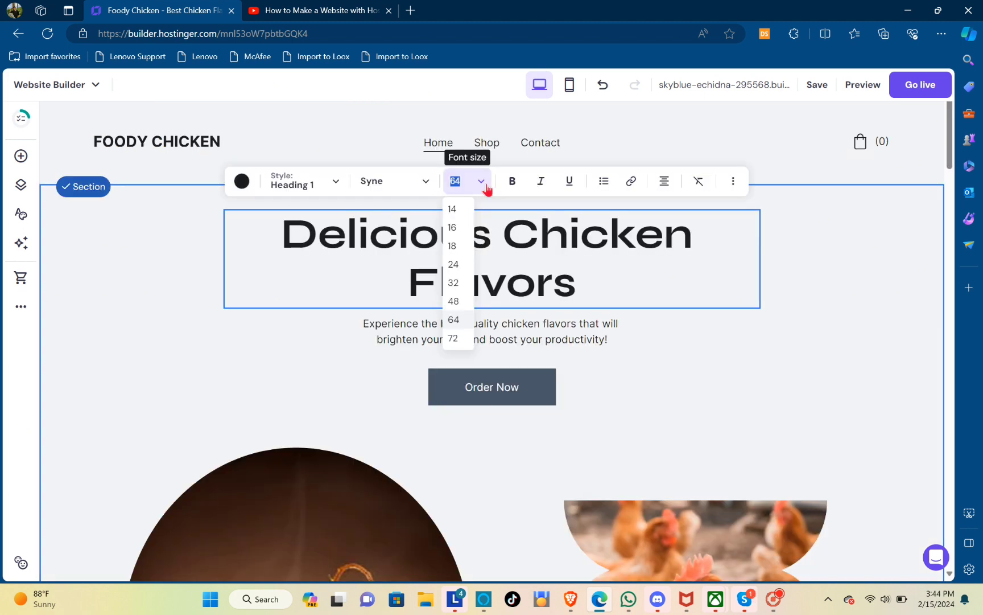
left_click(486, 186)
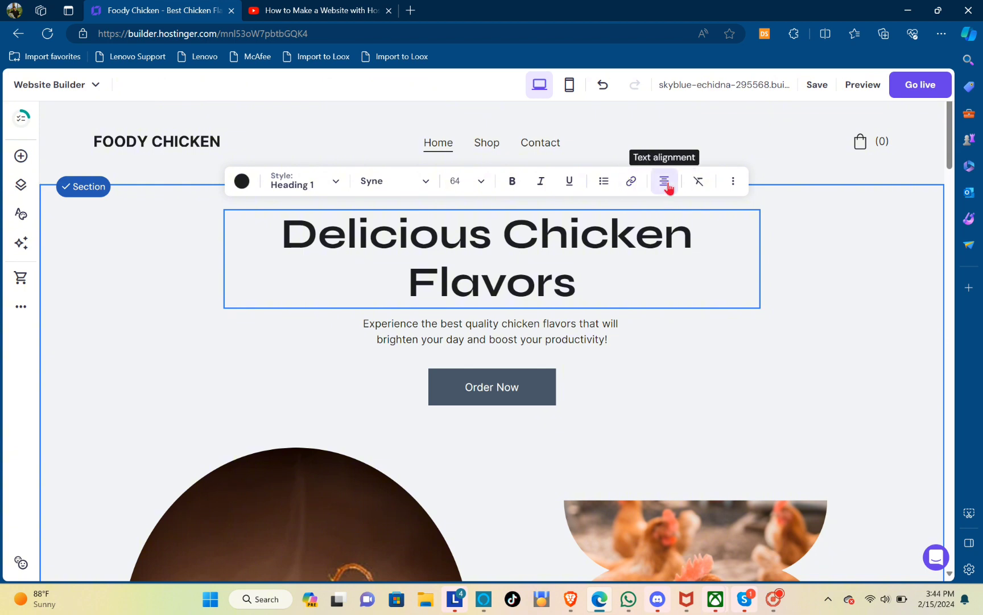
left_click(743, 189)
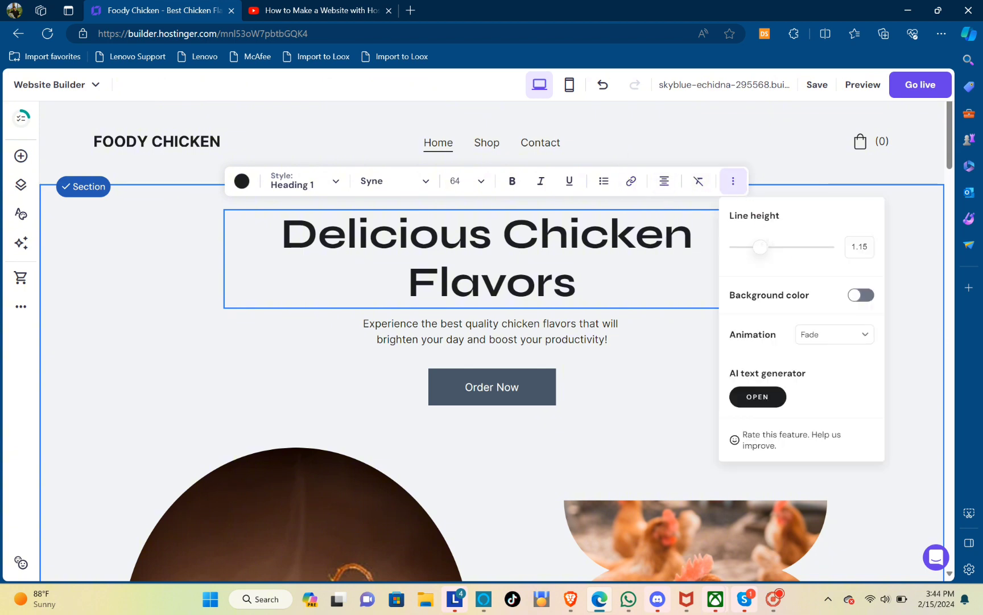
left_click(731, 183)
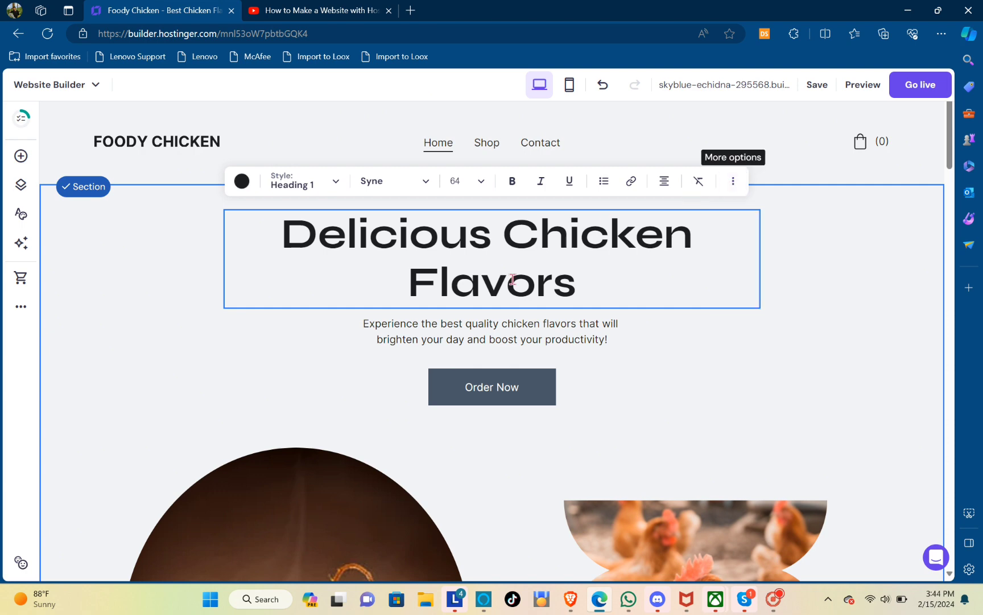
scroll(494, 294, "down", 2)
scroll(481, 253, "up", 2)
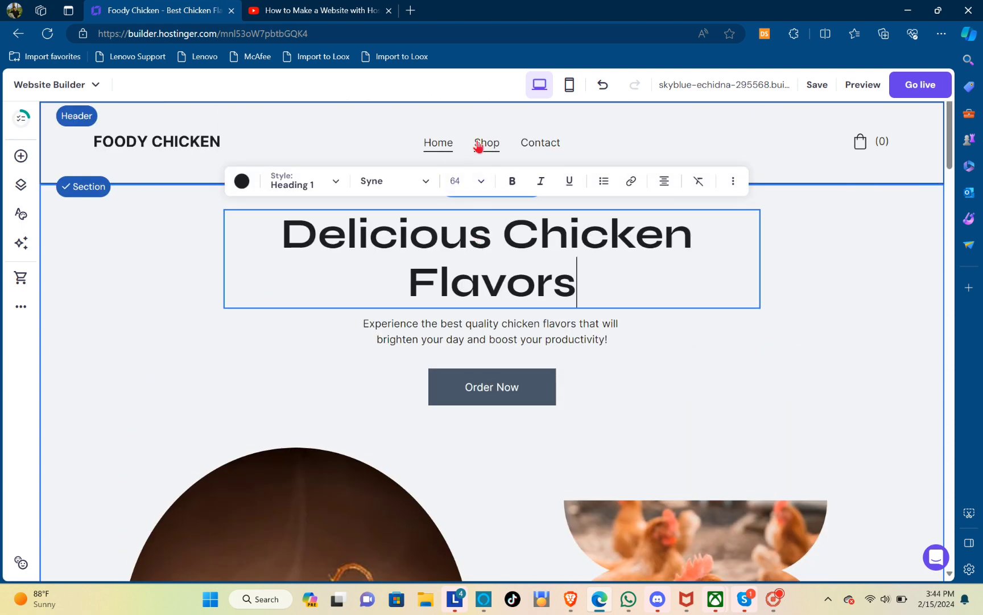
Revisit Contact and Shop, then scroll Home past the $10.99, $9.99 and $8.99 products.
left_click(541, 147)
left_click(540, 147)
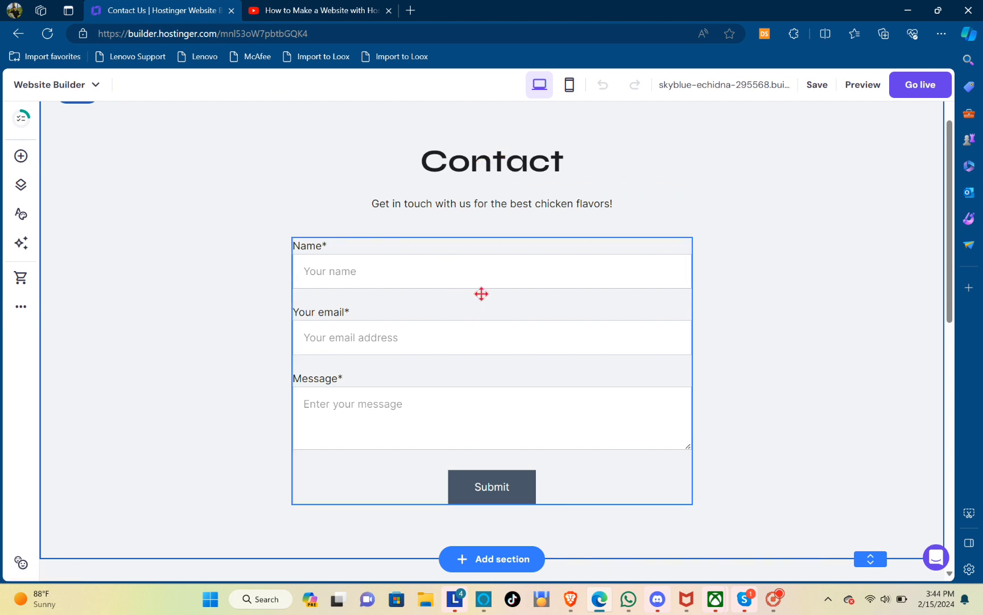
scroll(482, 294, "up", 2)
left_click(490, 147)
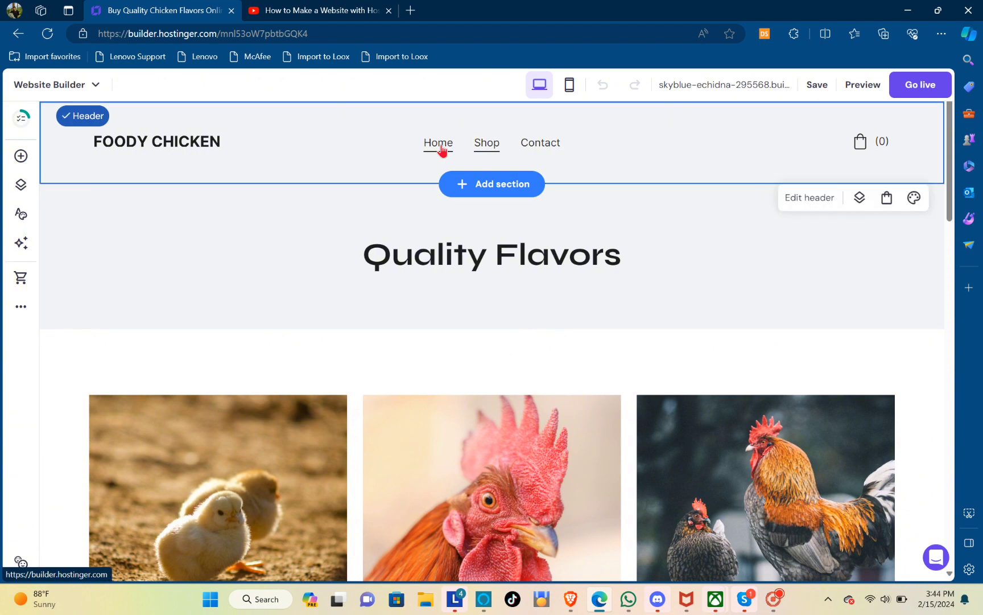
left_click(442, 150)
scroll(437, 153, "down", 3)
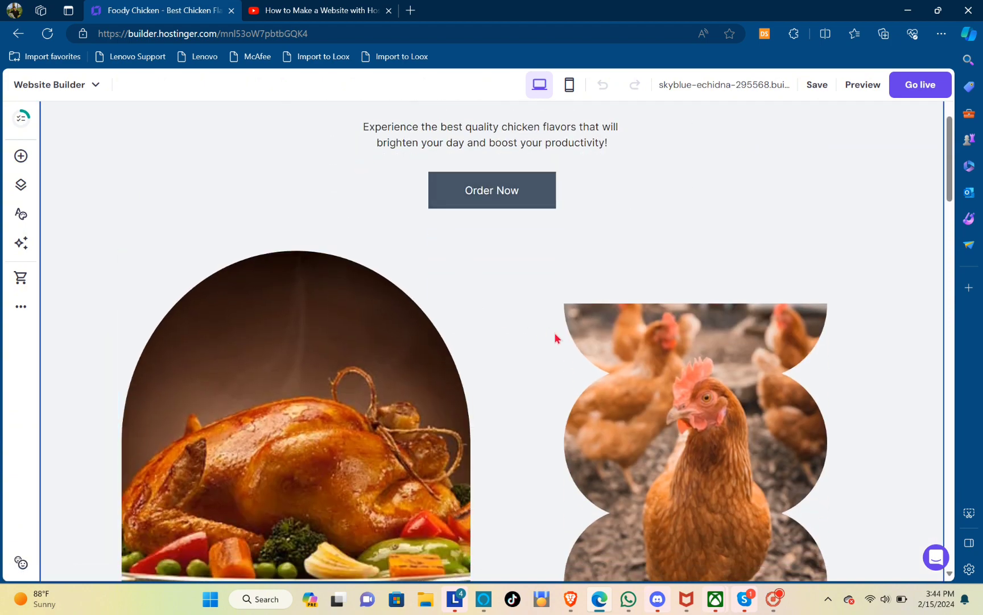
scroll(555, 337, "down", 10)
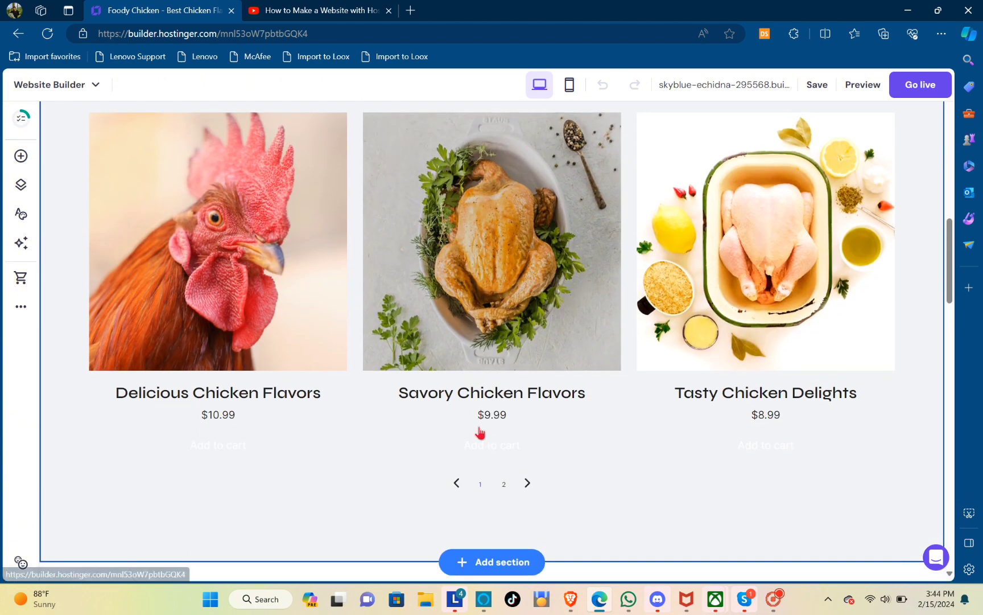
scroll(481, 433, "down", 4)
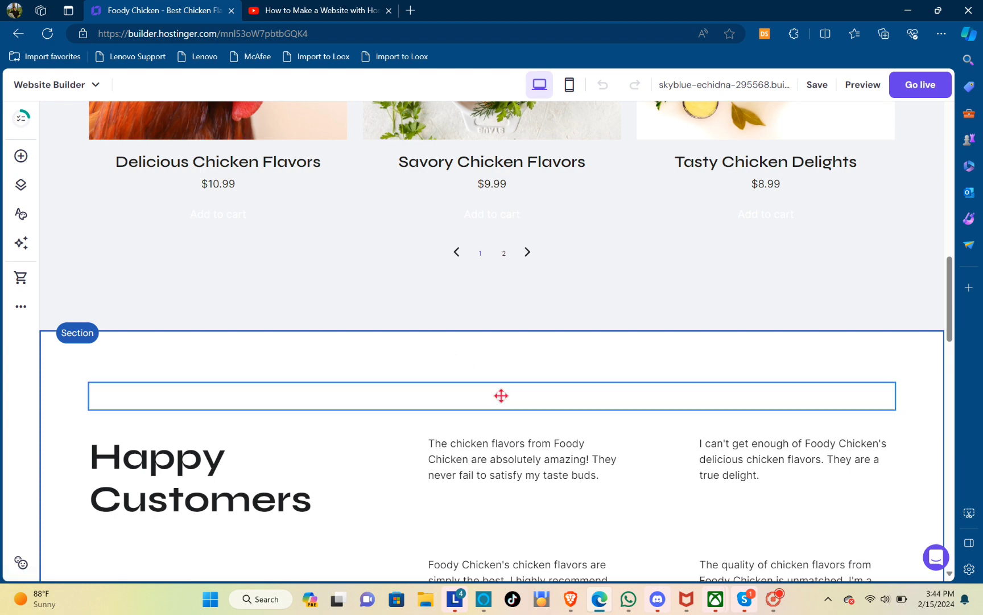